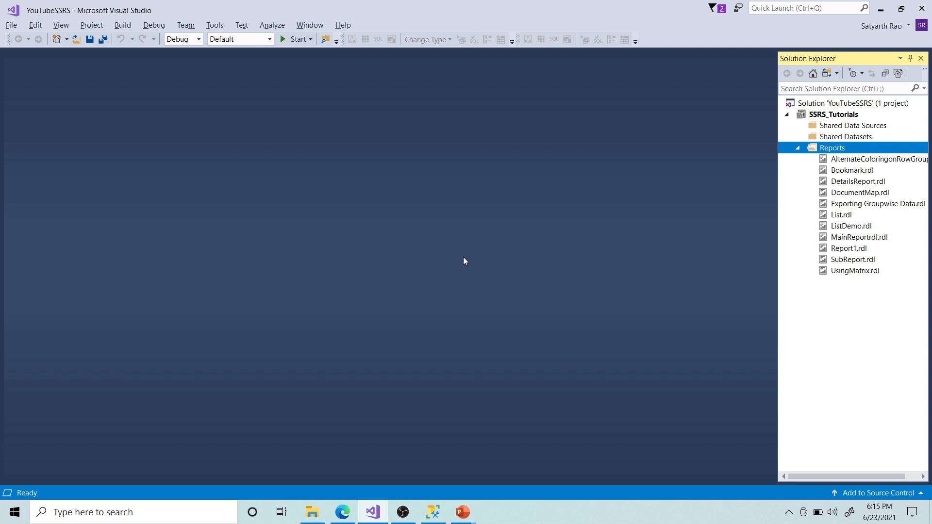
Add a new empty report named LookupFunction to the project's Reports folder
right_click(828, 151)
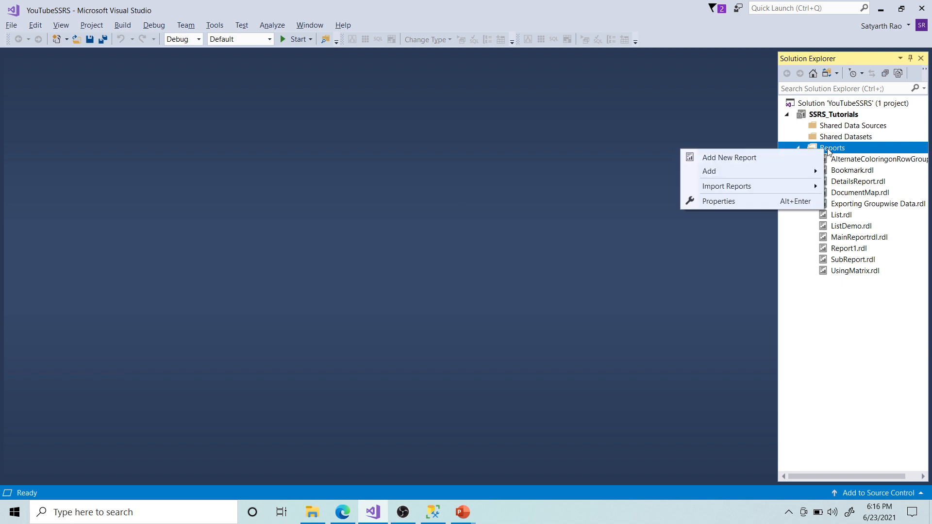
mouse_move(751, 171)
left_click(619, 173)
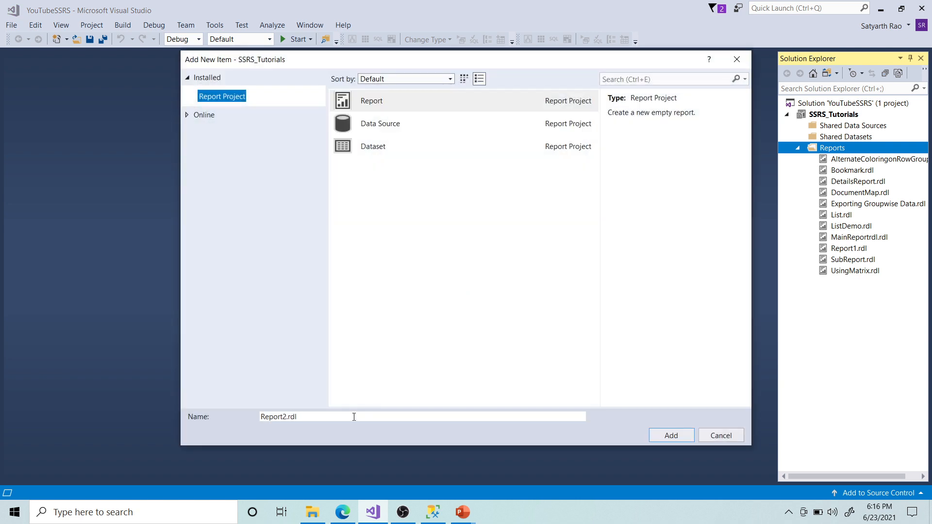
left_click(349, 419)
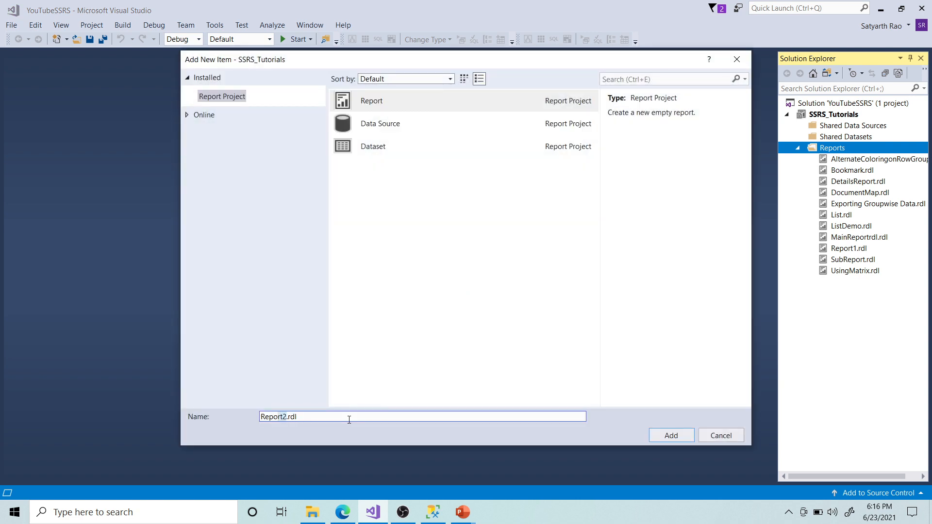
type("LookupFunction")
left_click(662, 434)
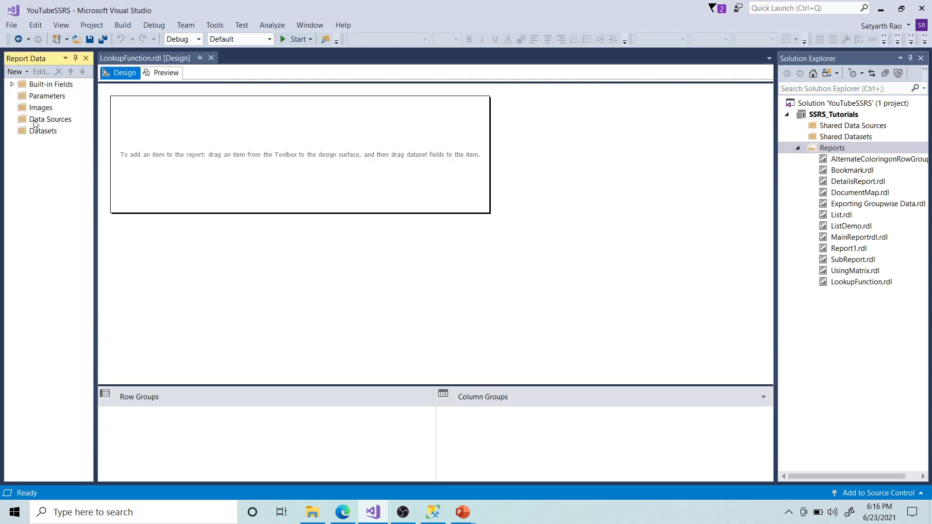
Add a data source with an embedded Microsoft SQL Server connection to the SSRSDB database on server (local)
right_click(34, 121)
left_click(53, 127)
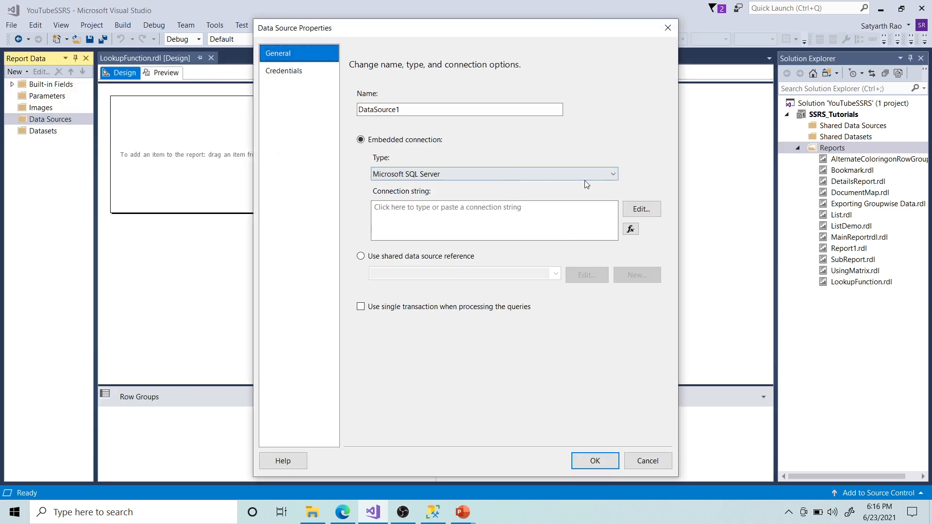
left_click(640, 208)
left_click(456, 137)
type("()")
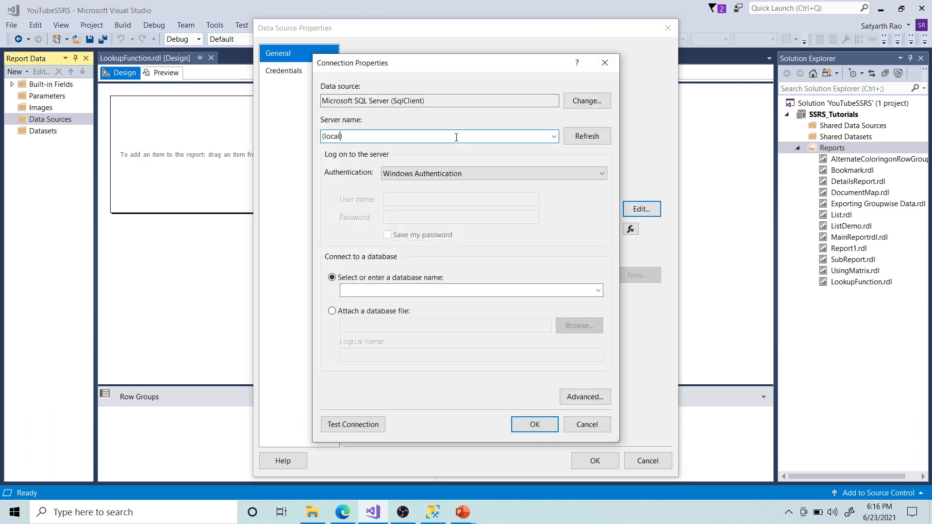
left_click(584, 291)
left_click(596, 289)
left_click(474, 396)
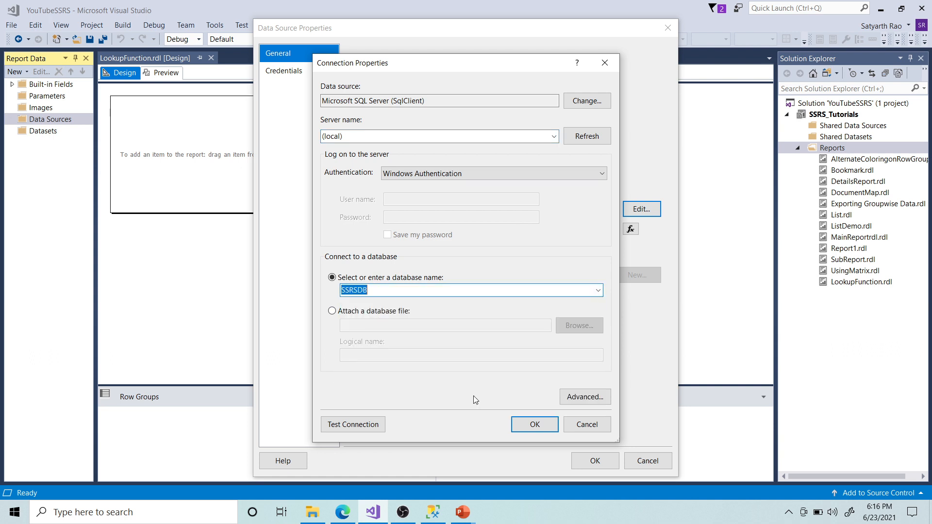
left_click(534, 425)
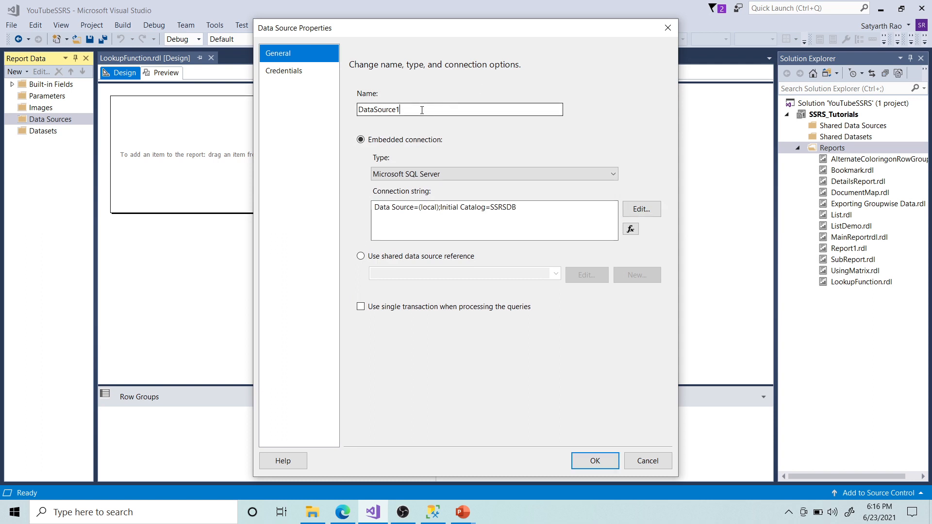
Name the data source SSRSDB and save it
double_click(439, 111)
type("SSRSDB")
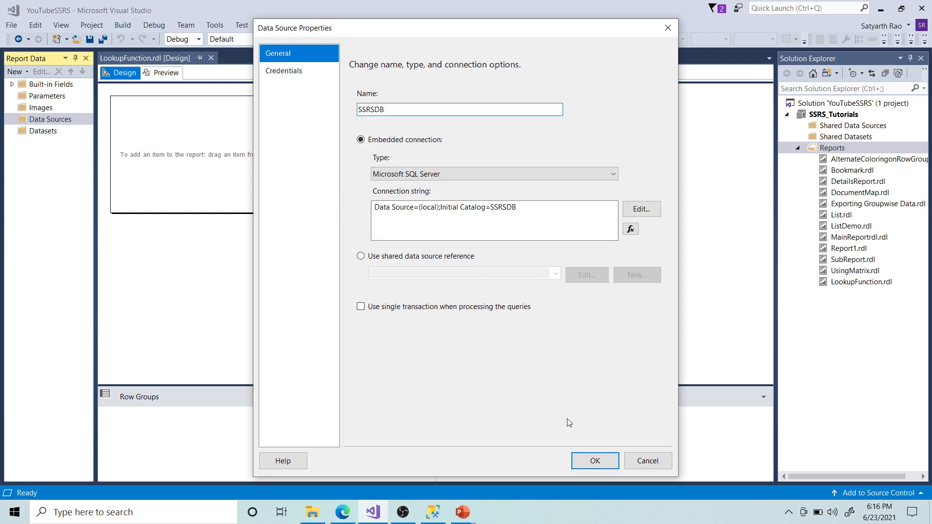
left_click(590, 457)
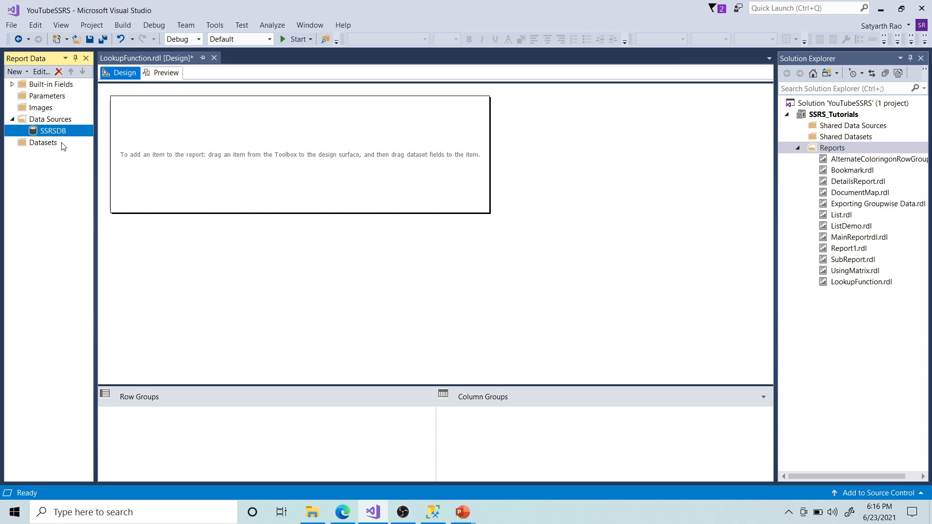
Switch to SQL Server Management Studio, copy the Employee SELECT statement, and return to Visual Studio
key("alt+Tab")
key("alt+Tab")
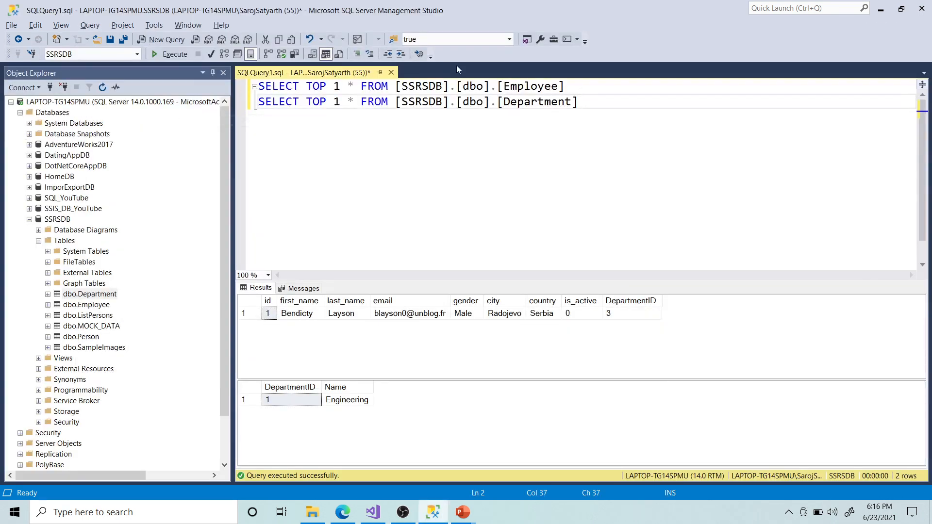
left_click_drag(575, 87, 178, 82)
key("ctrl+c")
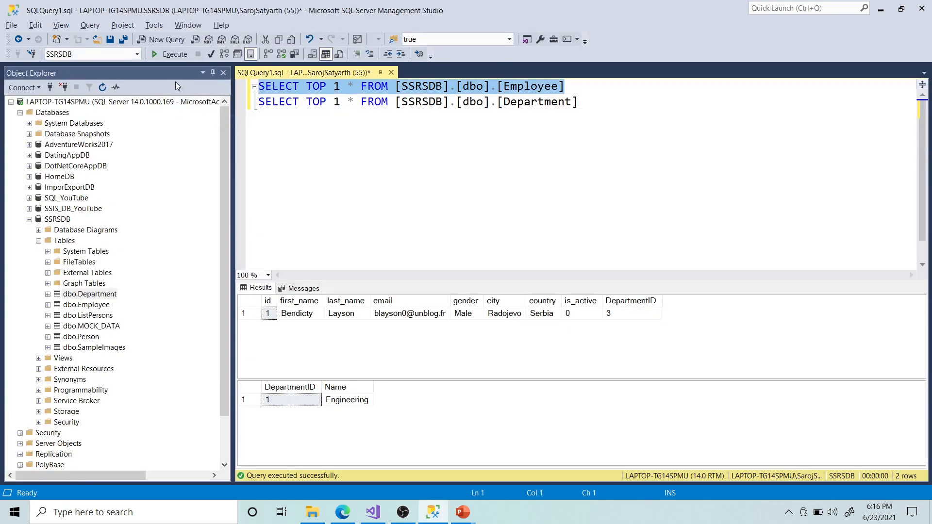
key("alt+Tab")
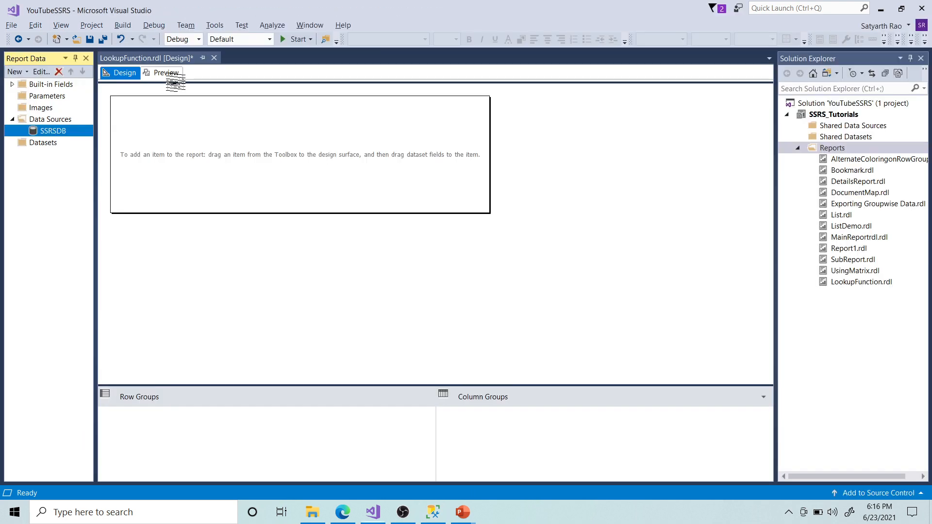
Start a dataset embedded in the report, using the SSRSDB data source and the copied Employee query
right_click(46, 145)
left_click(75, 152)
left_click(357, 141)
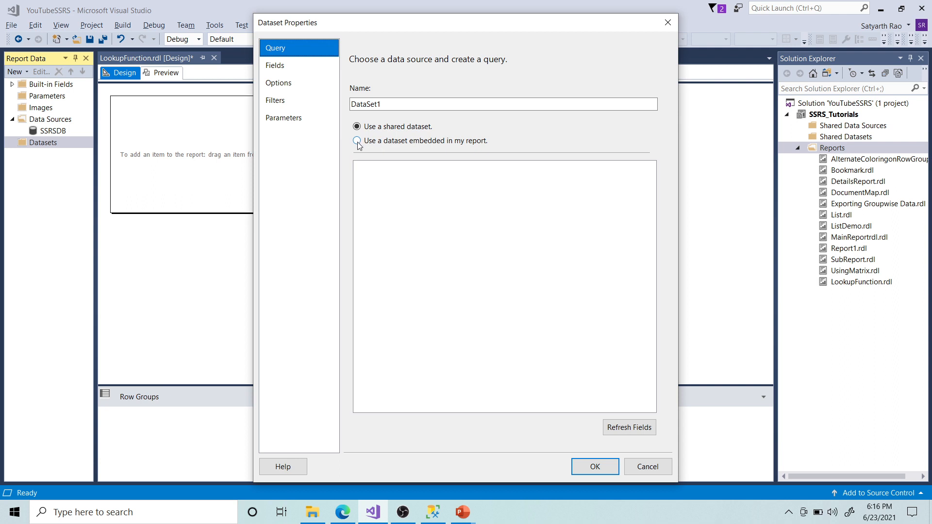
left_click(371, 182)
left_click(374, 193)
left_click(375, 283)
key("ctrl+v")
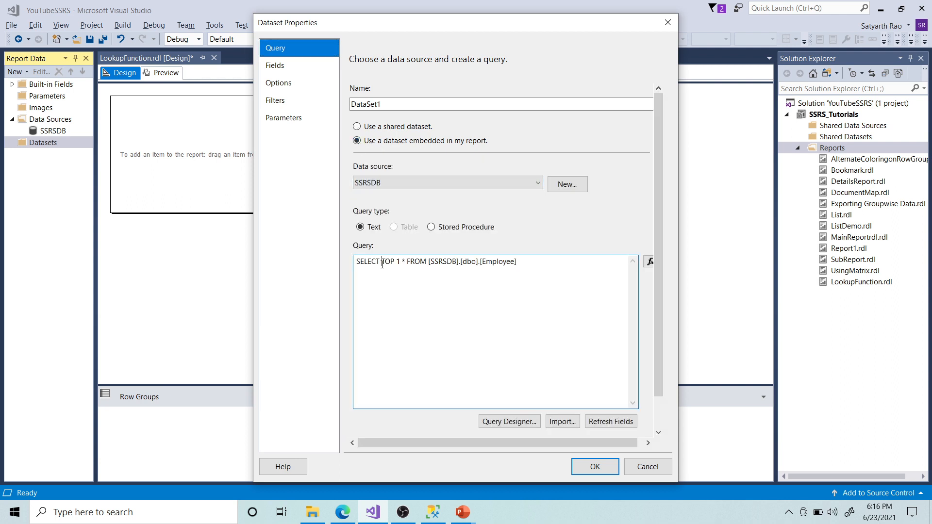
Shorten the dataset query to SELECT * FROM [dbo].[Employee] and save the dataset
left_click(381, 262)
key("shift+Right")
key("shift+Right")
key("Delete")
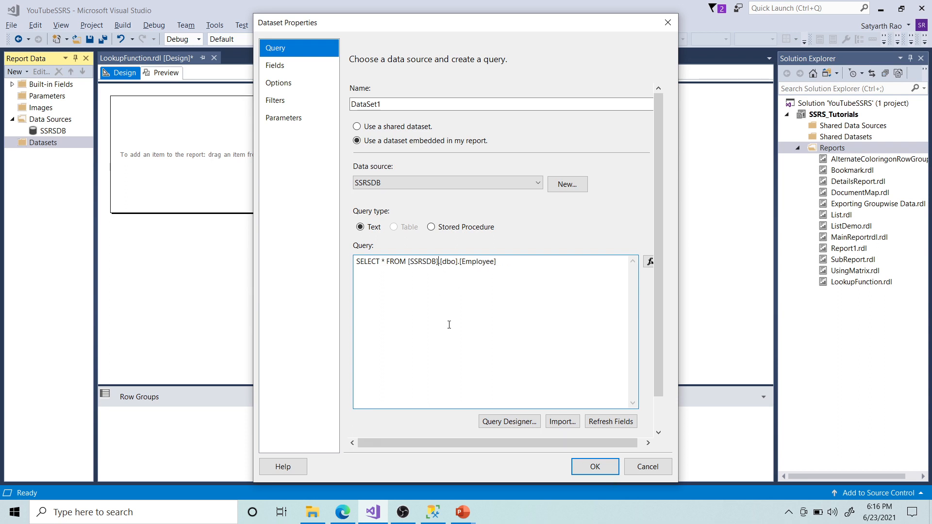
key("shift+Left")
key("shift+Left")
key("shift+Left")
key("shift+Left")
key("shift+Left")
key("shift+Left")
key("shift+Left")
key("Delete")
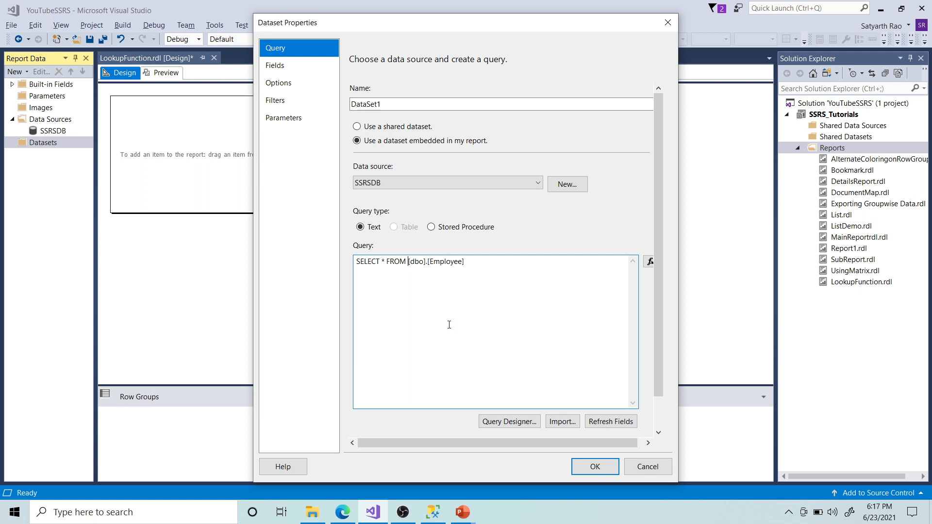
left_click(589, 467)
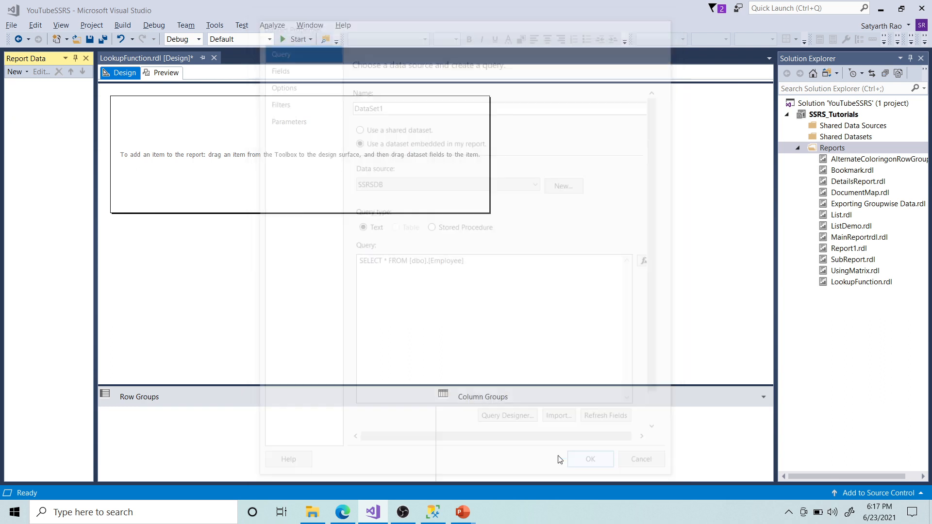
Insert a table into the report, widen the report body, and move the table toward the body's upper-left corner
right_click(319, 151)
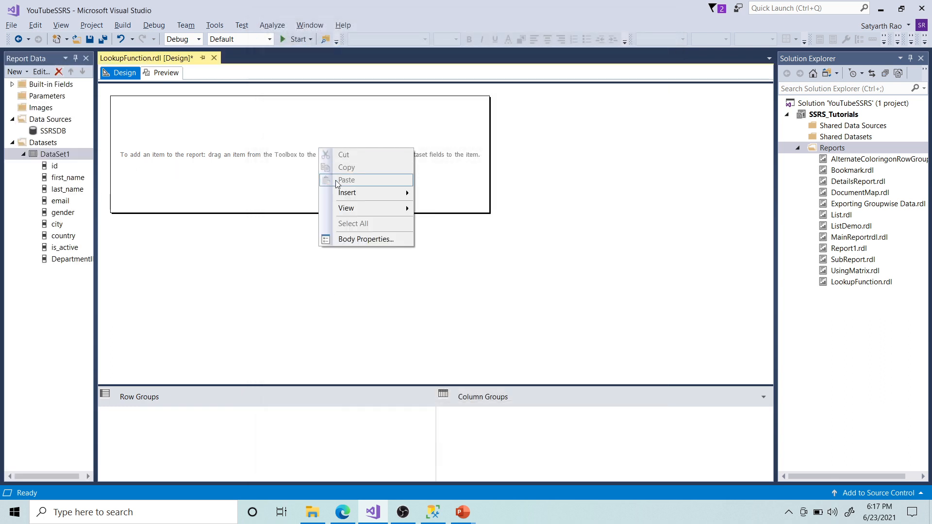
mouse_move(345, 193)
left_click(441, 218)
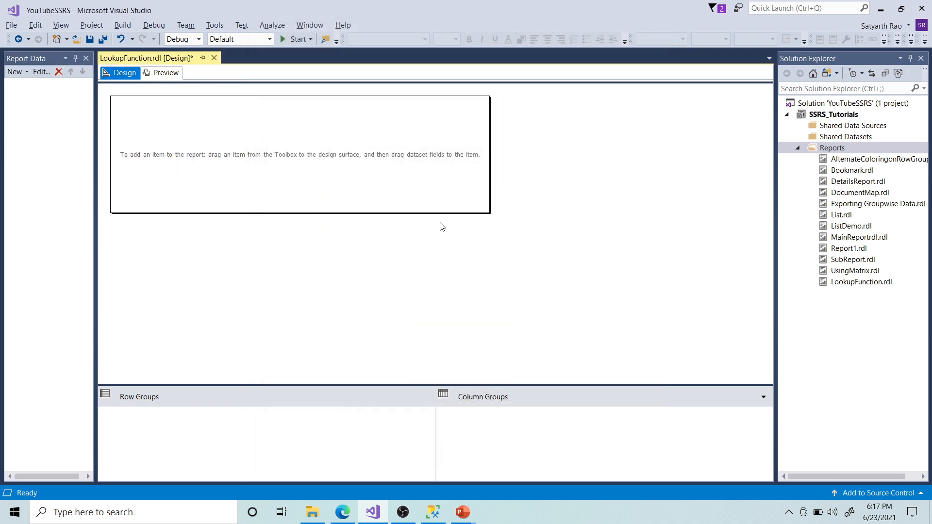
left_click_drag(493, 191, 771, 192)
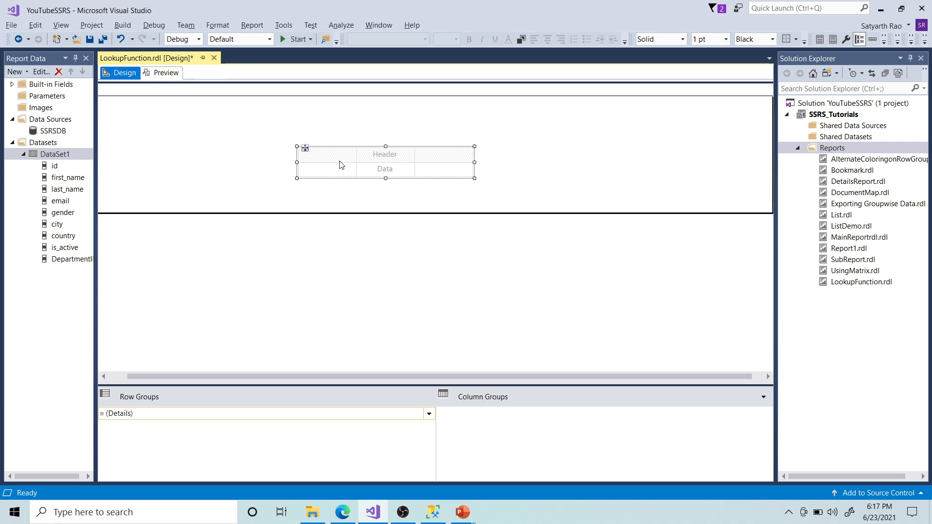
left_click_drag(305, 149, 171, 132)
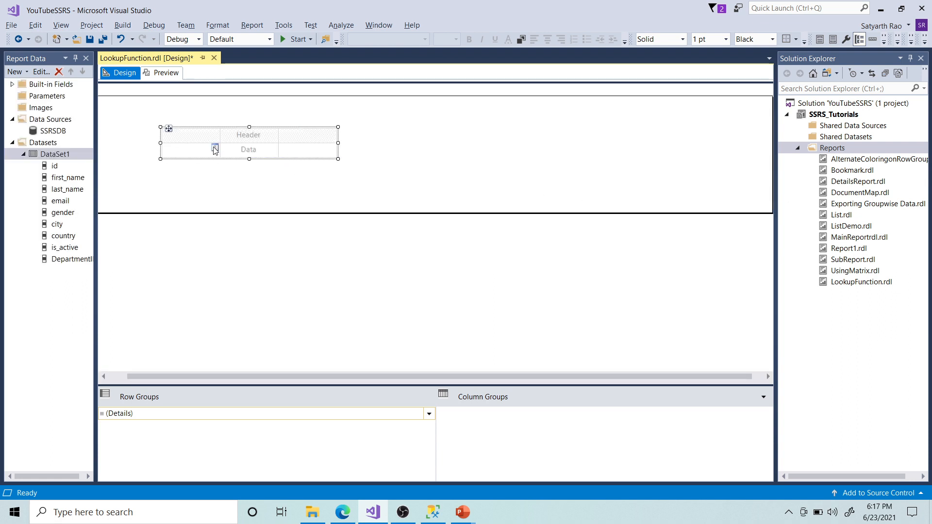
Assign the id, first_name and last_name fields to the table's three data columns
left_click(217, 149)
left_click(221, 160)
left_click(273, 149)
left_click(290, 173)
left_click(332, 148)
left_click(351, 184)
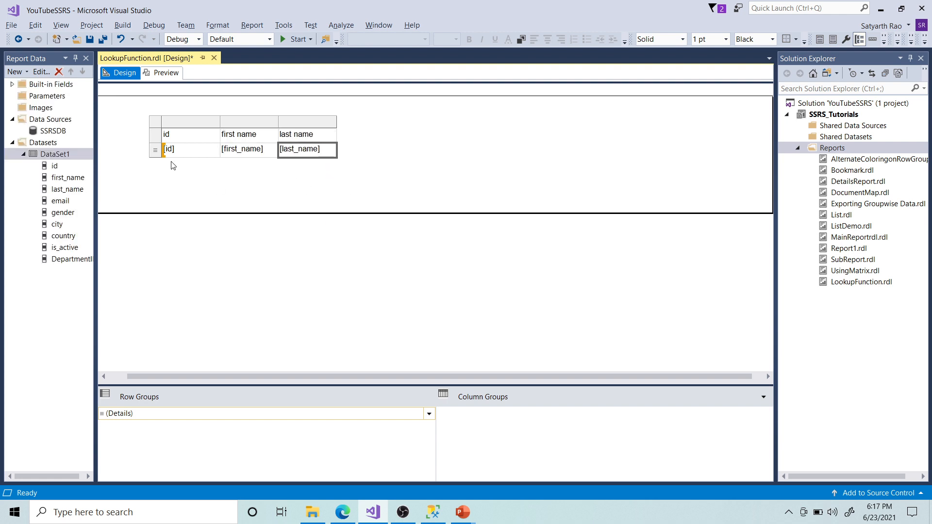
Add the email, gender, city, country, is_active and DepartmentID fields as further columns after last_name
left_click_drag(63, 203, 350, 146)
left_click(61, 218)
left_click_drag(62, 219, 452, 148)
left_click_drag(63, 235, 509, 152)
left_click_drag(64, 247, 551, 152)
left_click_drag(85, 262, 630, 146)
Center the text of all header and data cells in the table and set their font to Cambria
left_click(156, 135)
key("Down")
key("Up")
key("Left")
key("Left")
key("Left")
key("Left")
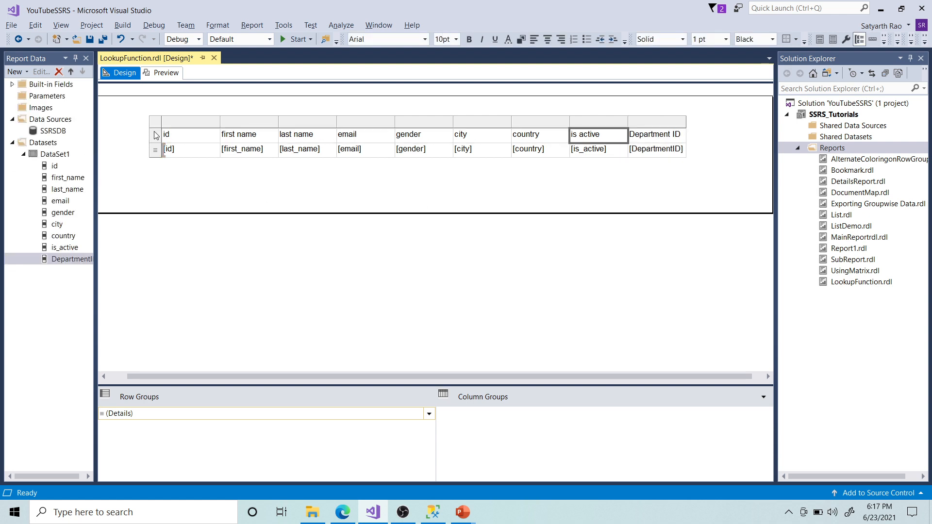
key("Left")
key("Left")
key("Left")
key("Left")
key("shift+Right")
key("shift+Right")
key("shift+Right")
key("shift+Right")
key("shift+Right")
key("shift+Right")
key("shift+Right")
key("shift+Right")
key("shift+Down")
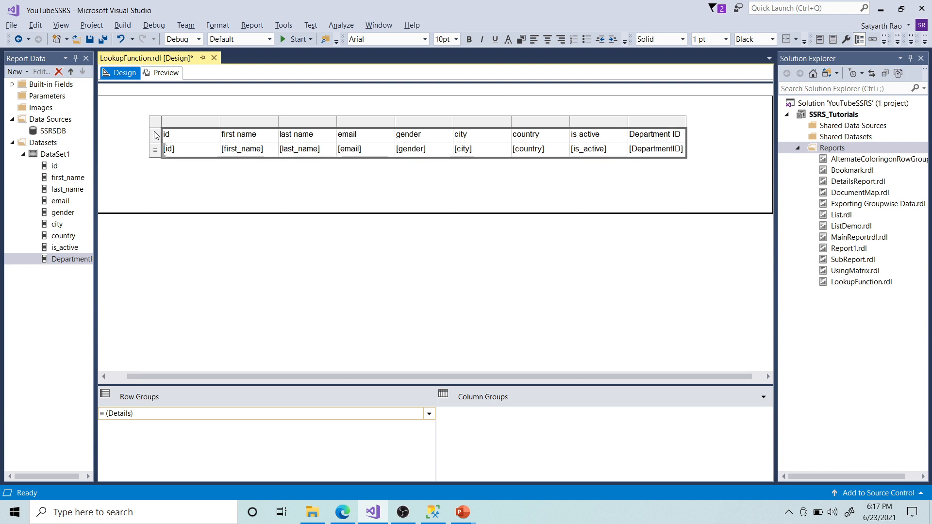
left_click(547, 39)
left_click(388, 39)
type("camb")
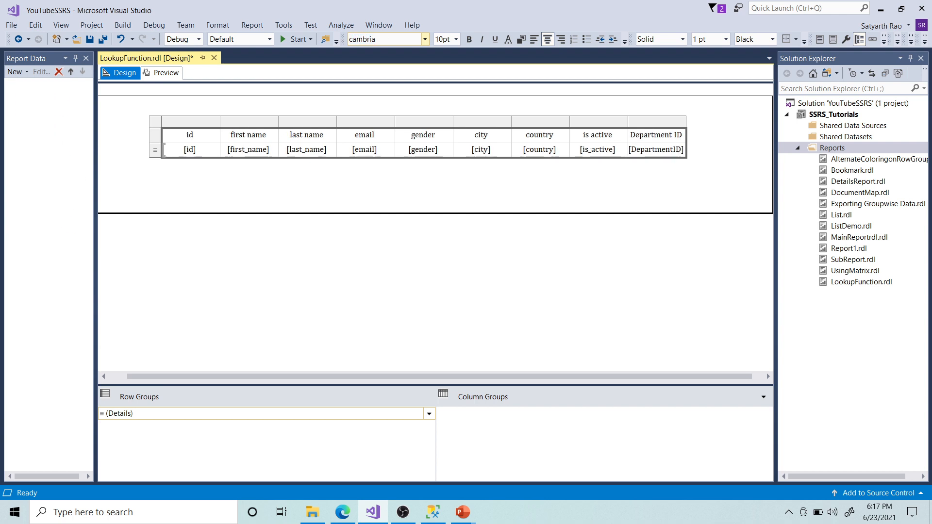
Make the table's header row bold and give it a dark blue background
left_click(157, 138)
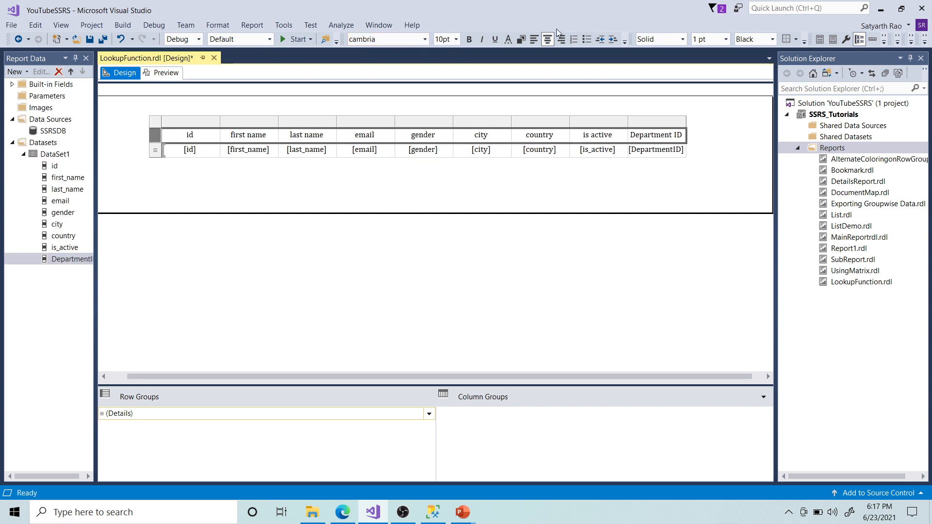
left_click(469, 39)
left_click(521, 39)
left_click(507, 236)
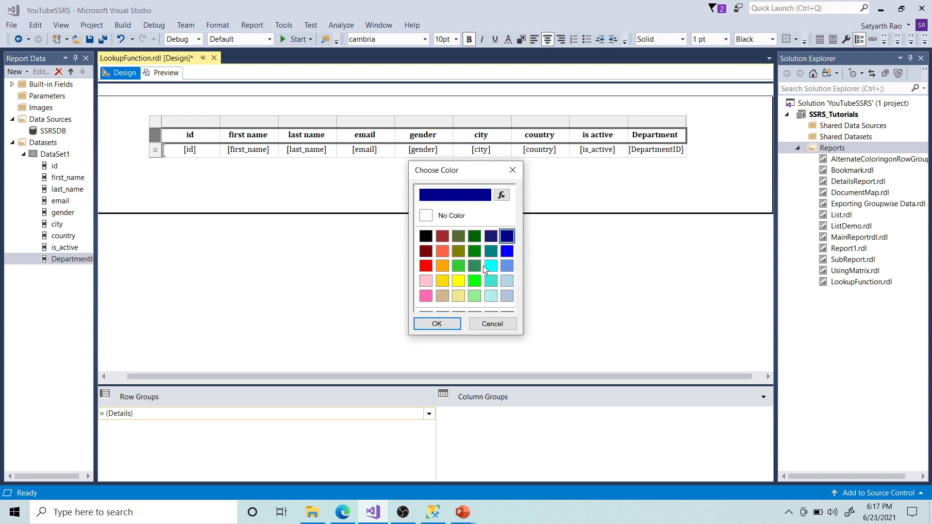
left_click(436, 324)
Set the header row's text color to cyan
left_click(508, 39)
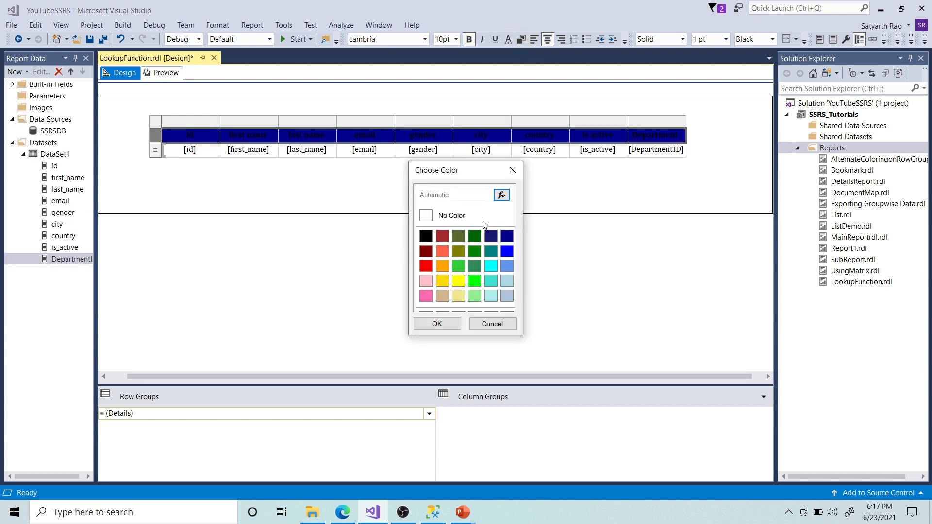
left_click(492, 266)
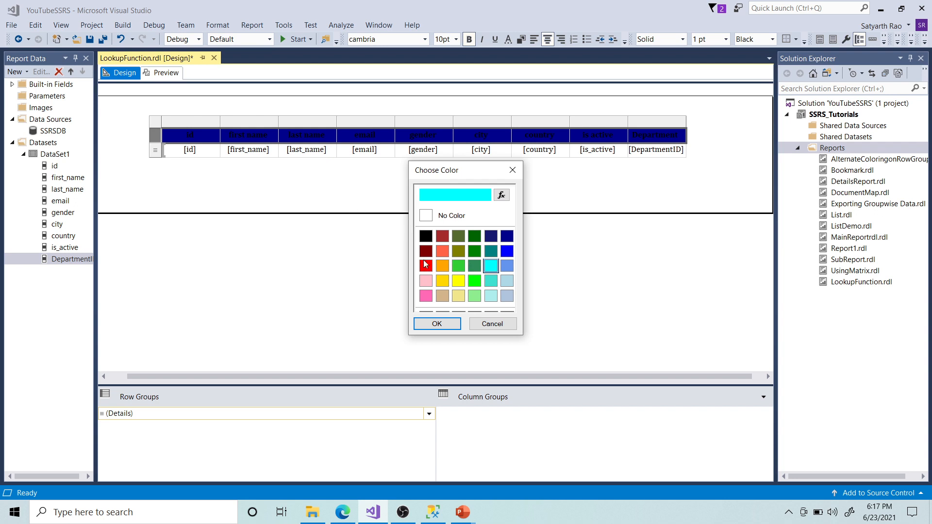
left_click(437, 323)
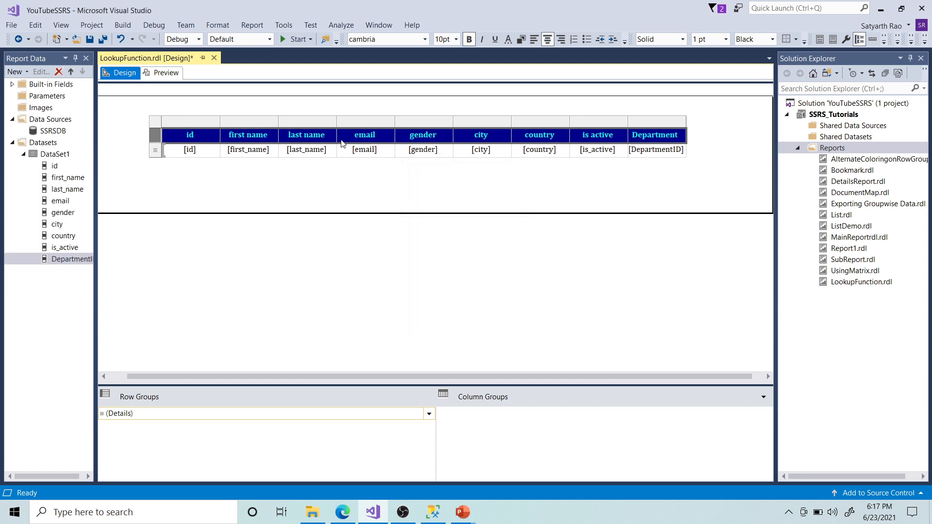
Widen the table's email, city and country columns, making email more than twice its original width
left_click(393, 122)
left_click_drag(395, 121, 481, 121)
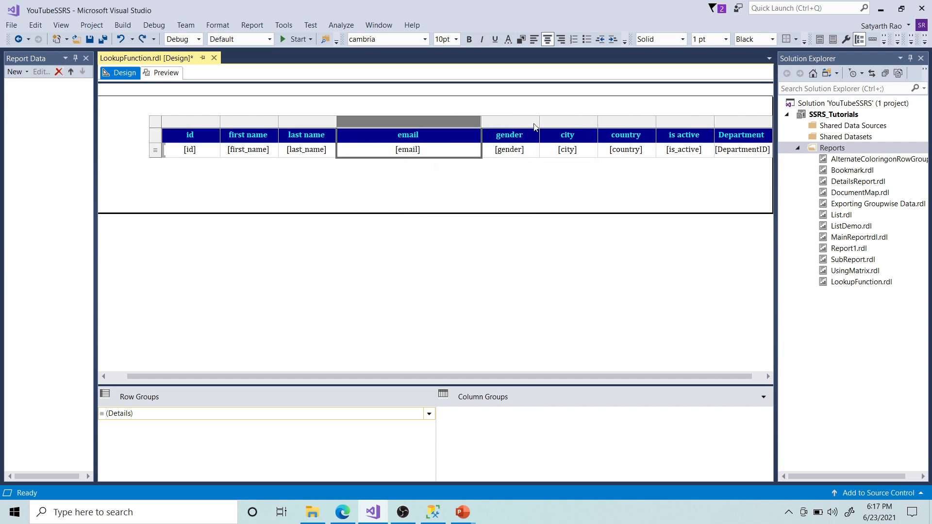
left_click(596, 122)
left_click_drag(597, 122, 631, 122)
left_click(690, 123)
left_click_drag(690, 122, 733, 120)
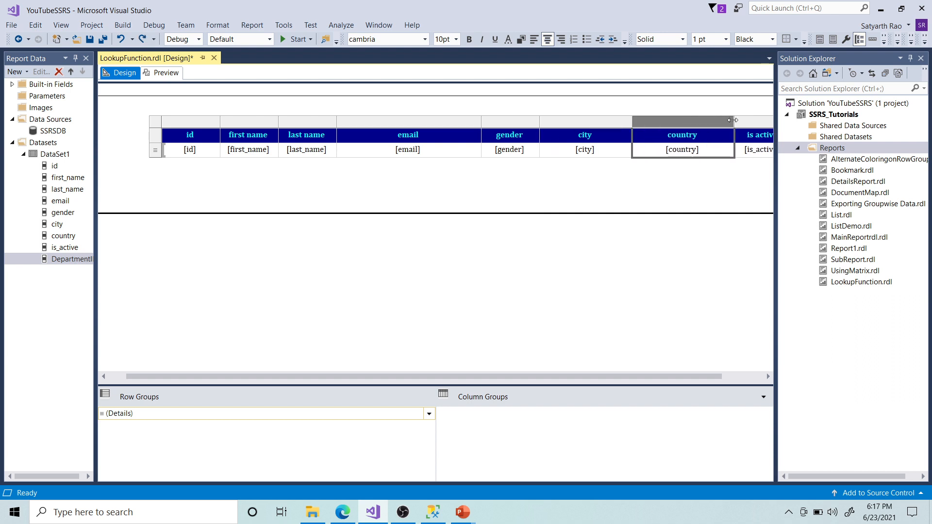
Close the Solution Explorer and extend the report body's width slightly beyond the table's last column
left_click(921, 58)
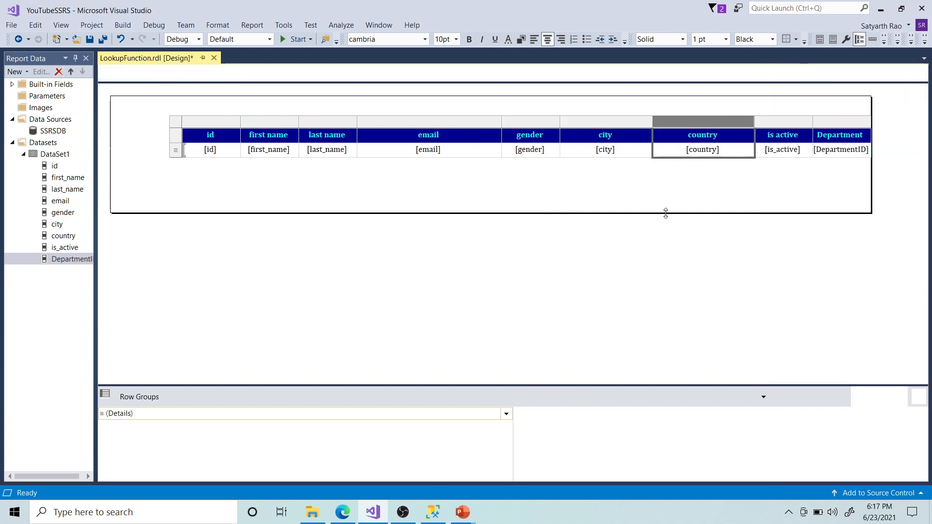
left_click_drag(872, 190, 892, 187)
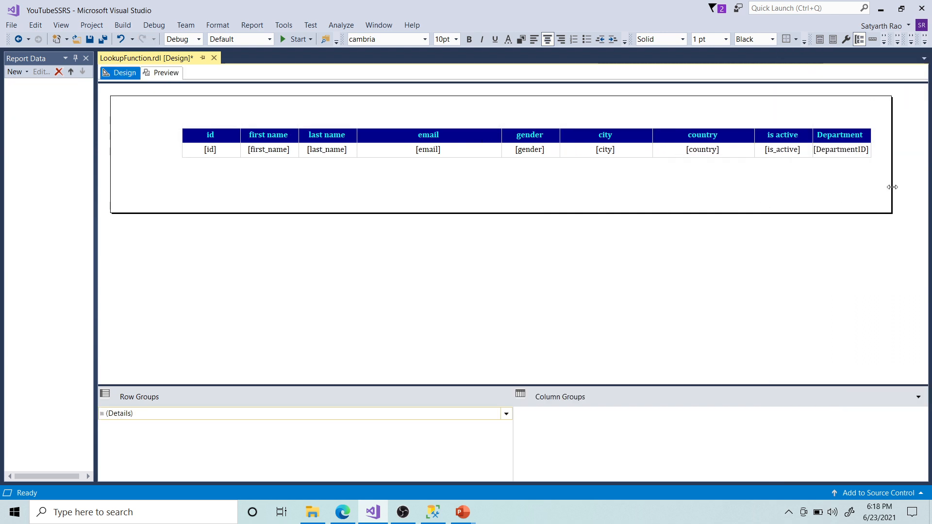
Preview the report, look through the employee rows and their department IDs, and return to the design view
left_click(165, 73)
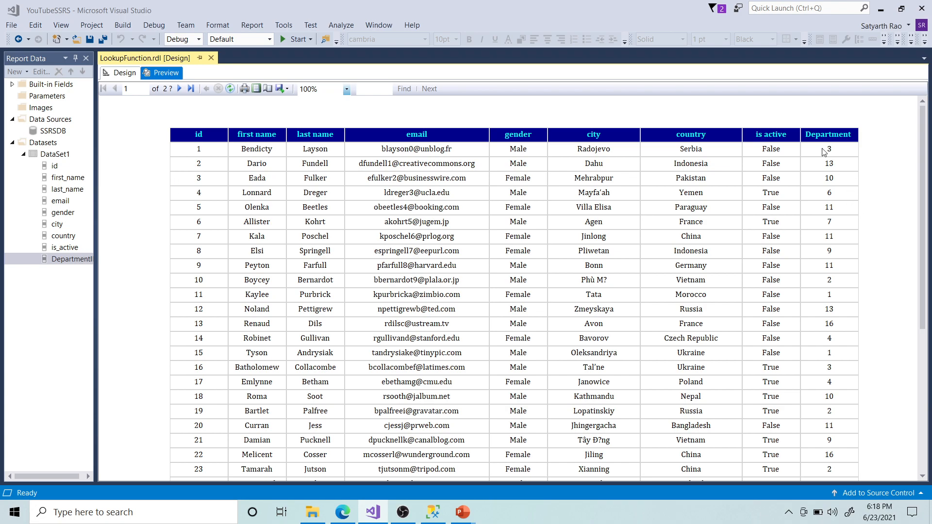
scroll(824, 226, "down", 5)
scroll(824, 229, "up", 5)
left_click(24, 155)
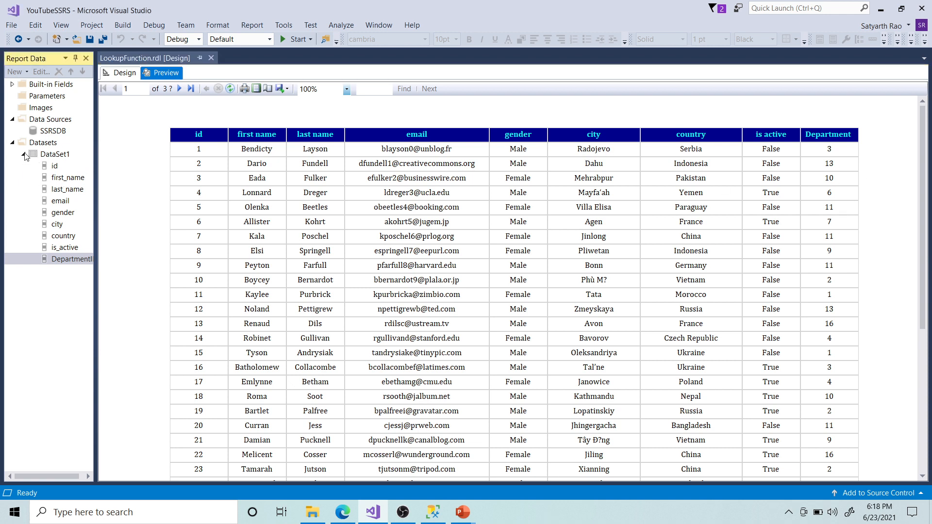
left_click(130, 76)
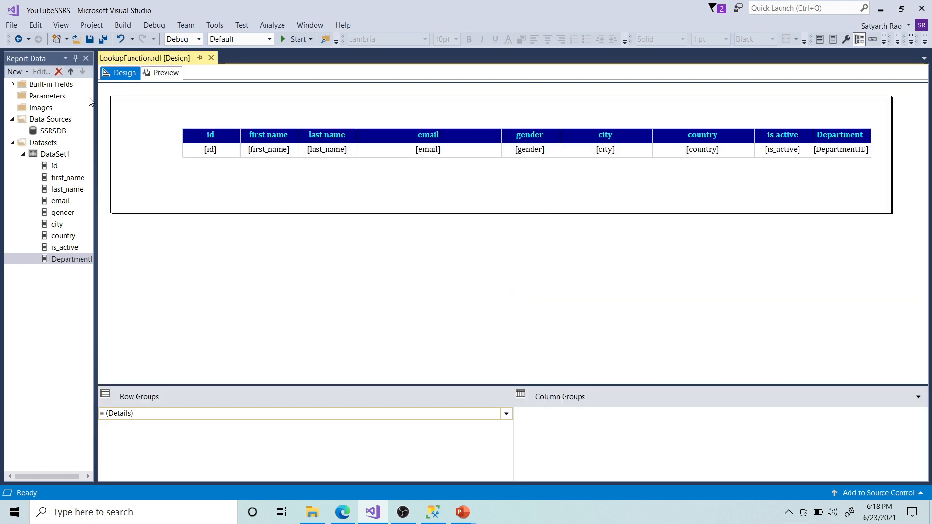
Start a new dataset embedded in the report, using SSRSDB as its data source
left_click(23, 154)
right_click(43, 143)
left_click(58, 148)
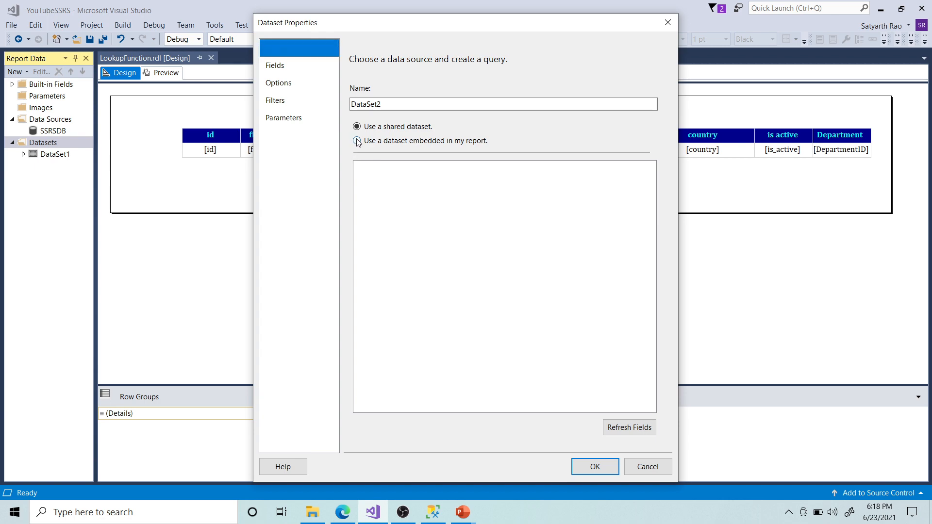
left_click(357, 141)
left_click(390, 184)
left_click(389, 196)
Copy the Department SELECT statement from SQL Server Management Studio and paste it as the new dataset's query in Visual Studio
key("alt+Tab")
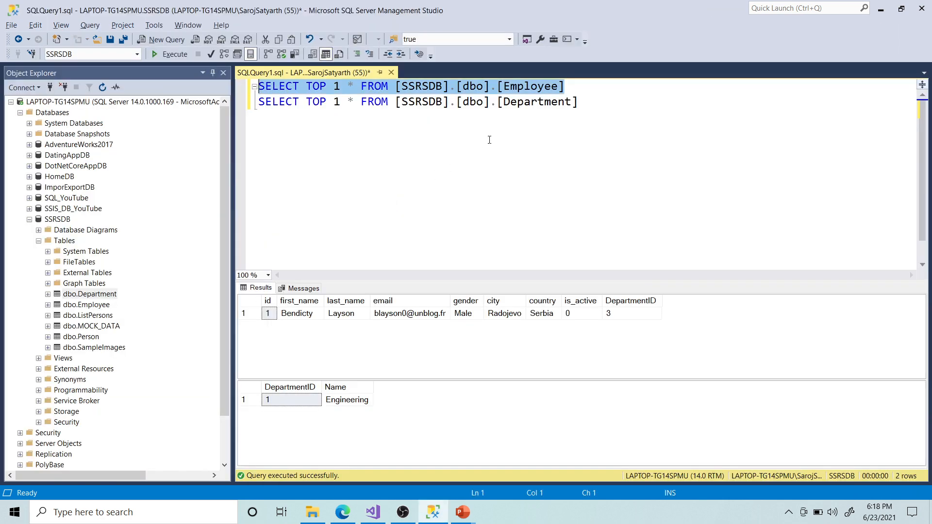
left_click_drag(579, 106, 231, 129)
key("ctrl+c")
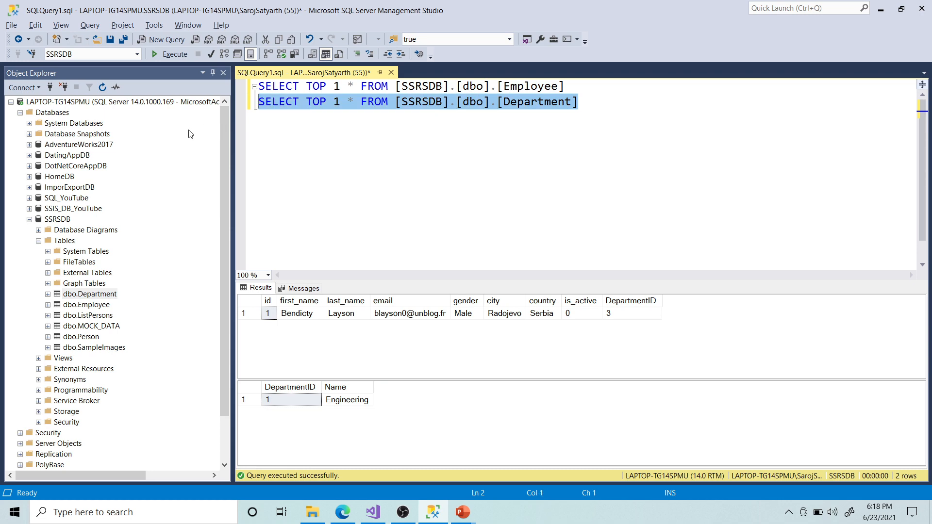
key("alt+Tab")
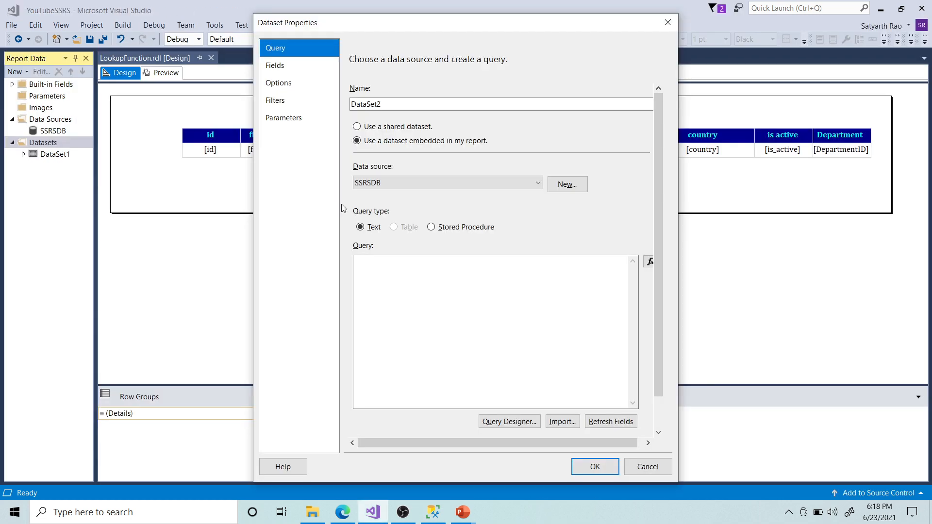
left_click(420, 275)
key("ctrl+v")
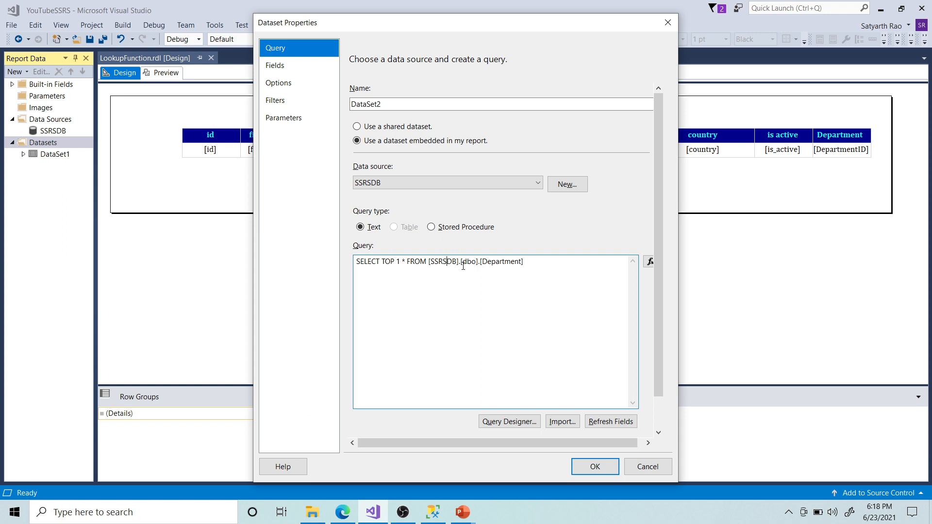
Remove the database name and TOP 1 from the query so it reads SELECT * FROM [dbo].[Department]
key("shift+Left")
key("shift+Left")
key("shift+Left")
key("shift+Left")
key("shift+Left")
key("shift+Left")
key("Delete")
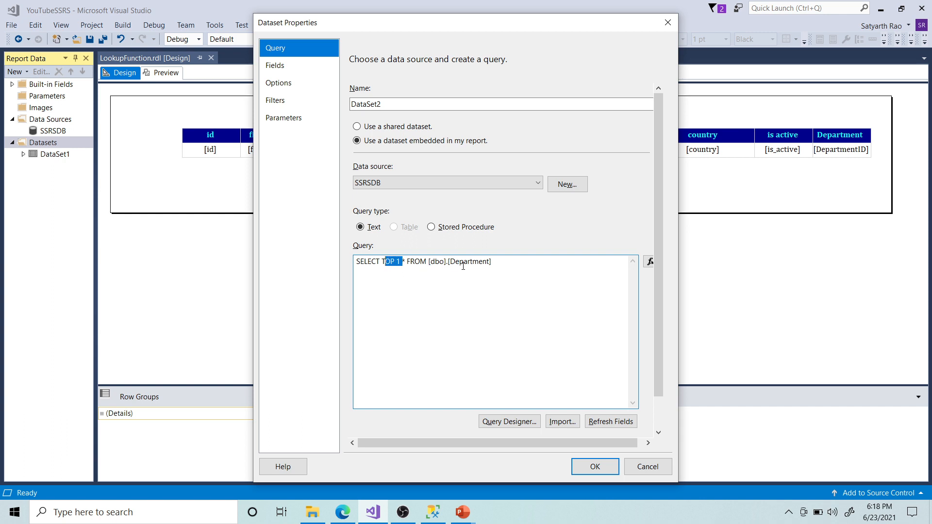
key("Delete")
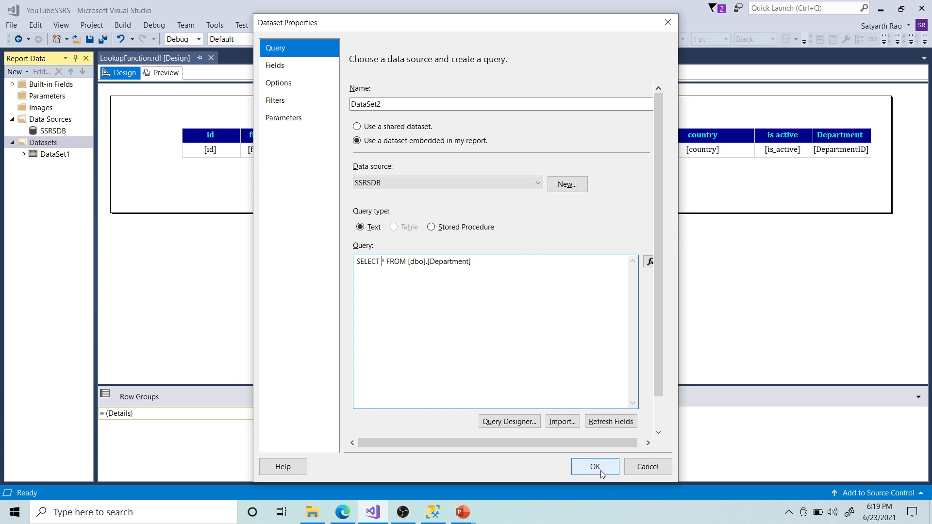
Name the new dataset Department, without brackets, and save it
double_click(442, 262)
key("ctrl+c")
double_click(412, 104)
key("ctrl+v")
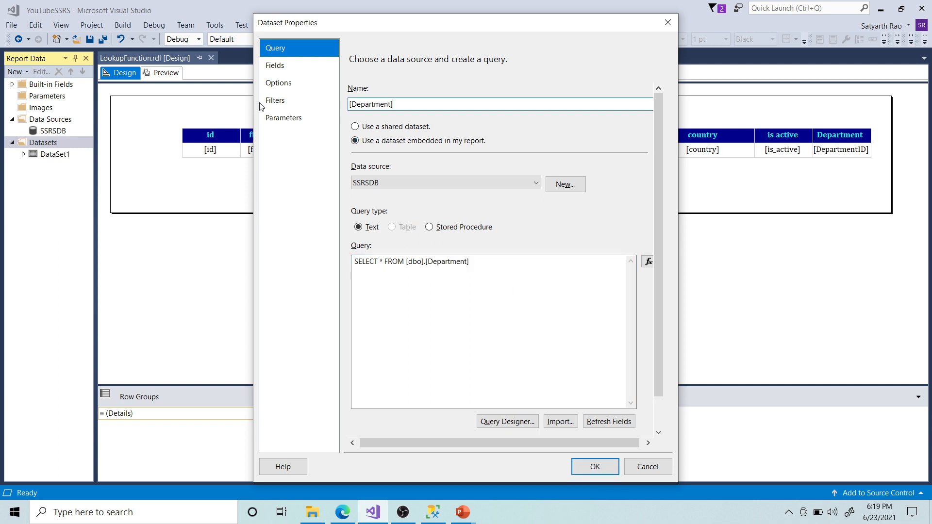
key("Delete")
left_click(595, 467)
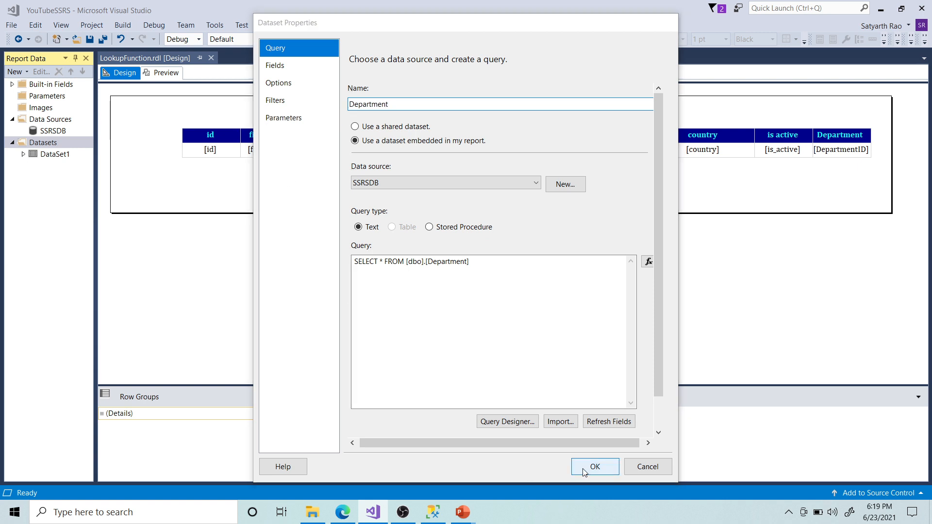
Rename the dataset DataSet1 to Employee, taking the name from its query and leaving out the brackets
double_click(67, 154)
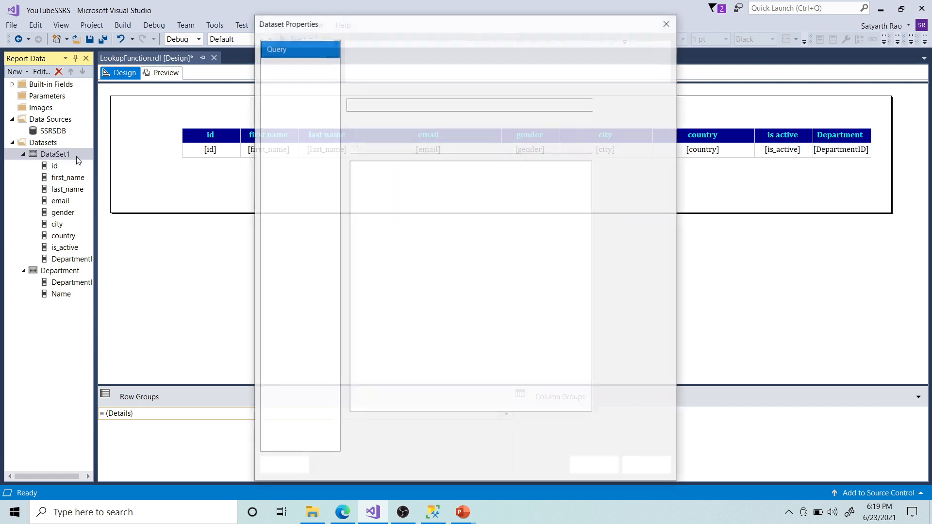
double_click(447, 263)
key("ctrl+c")
double_click(388, 104)
key("ctrl+v")
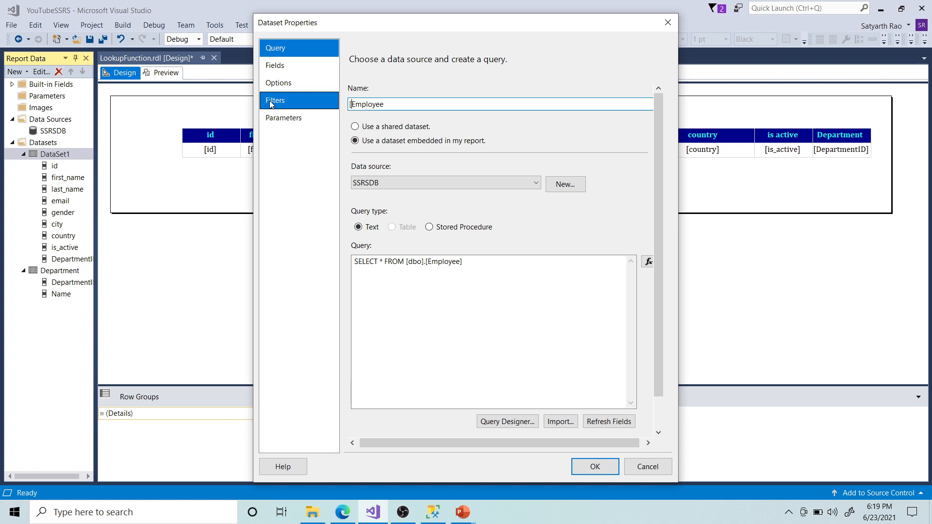
key("Delete")
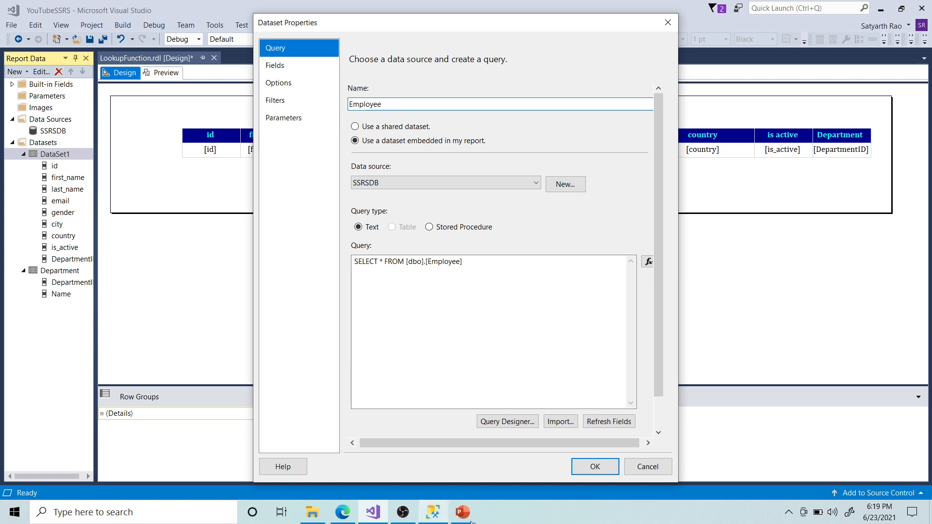
left_click(588, 467)
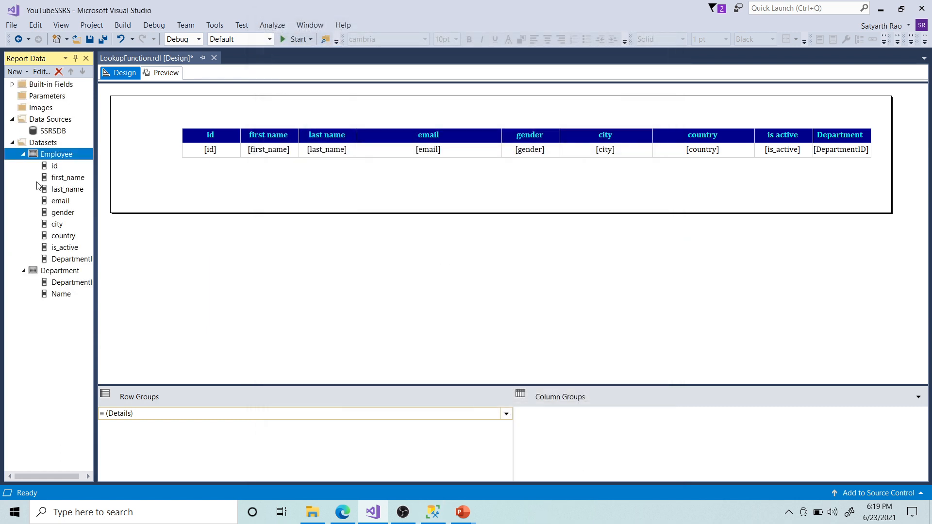
Examine the Department dataset's fields, then leave both the Employee and Department datasets collapsed
left_click(23, 154)
left_click(24, 165)
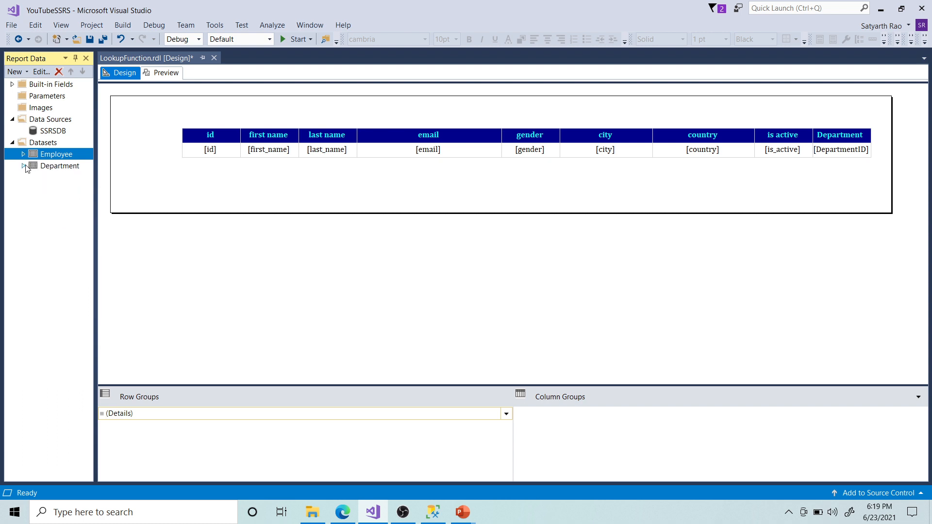
left_click(24, 166)
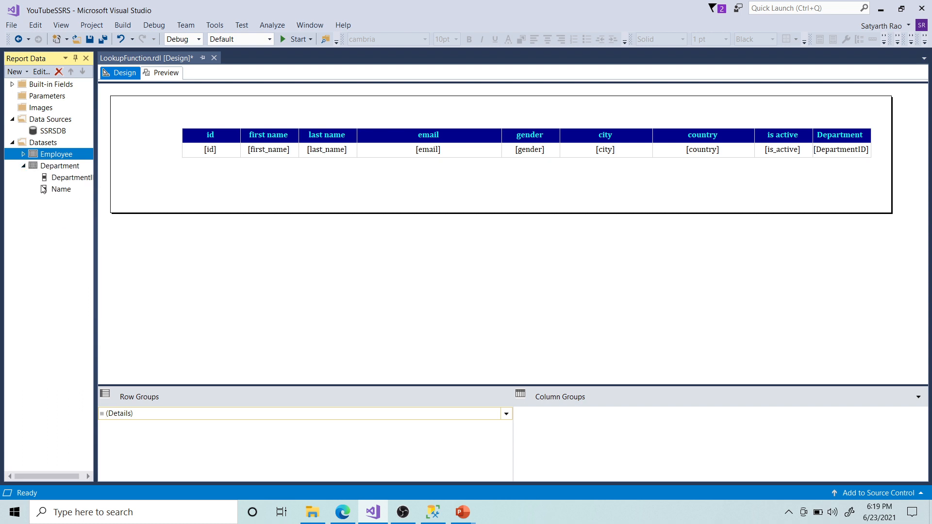
left_click(58, 190)
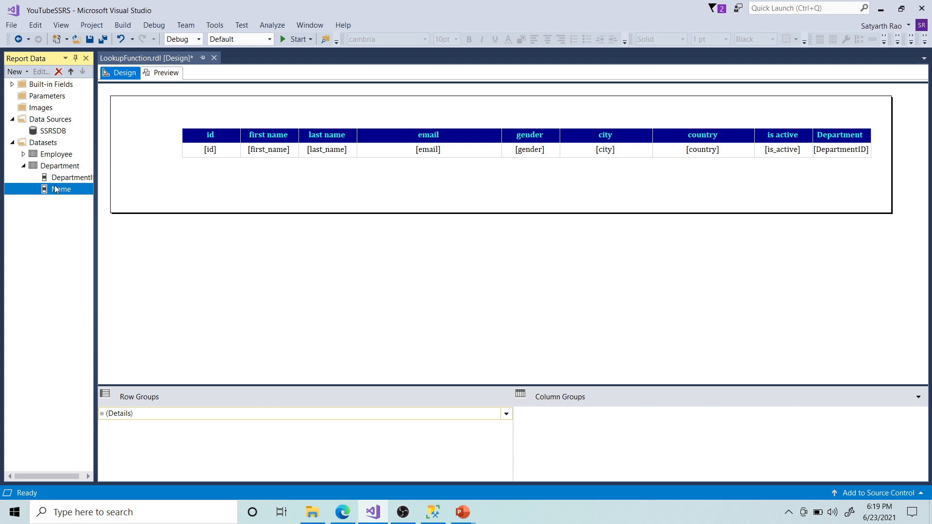
left_click(60, 167)
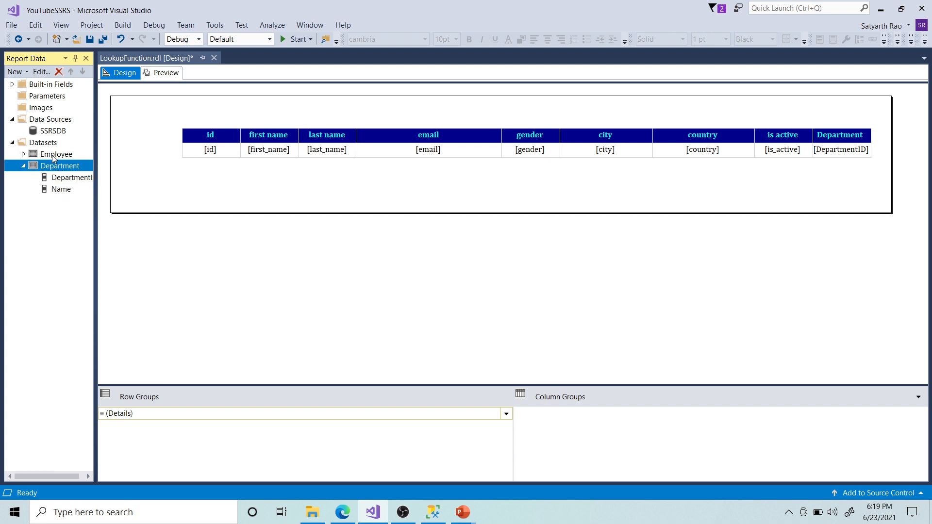
left_click(54, 155)
left_click(24, 166)
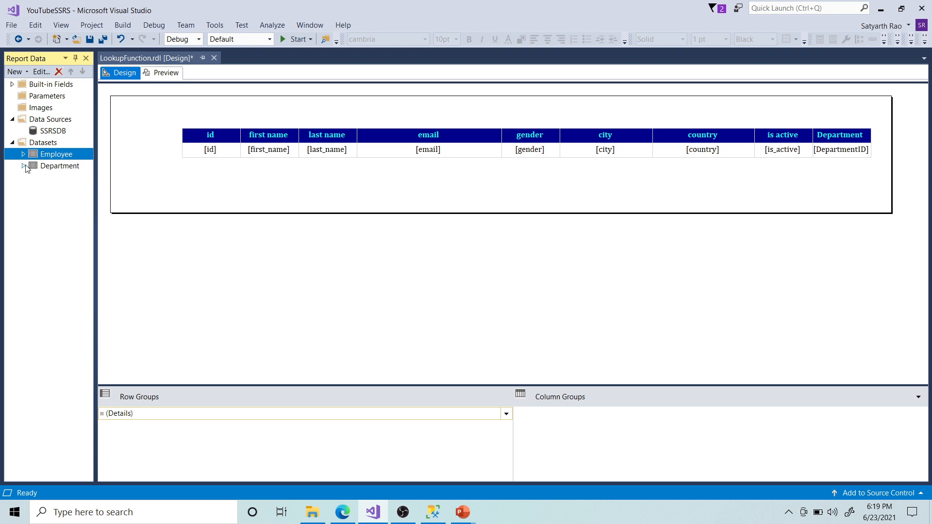
Move the whole table slightly closer to the report body's upper-left corner and check the layout in the preview
left_click(168, 78)
left_click(168, 77)
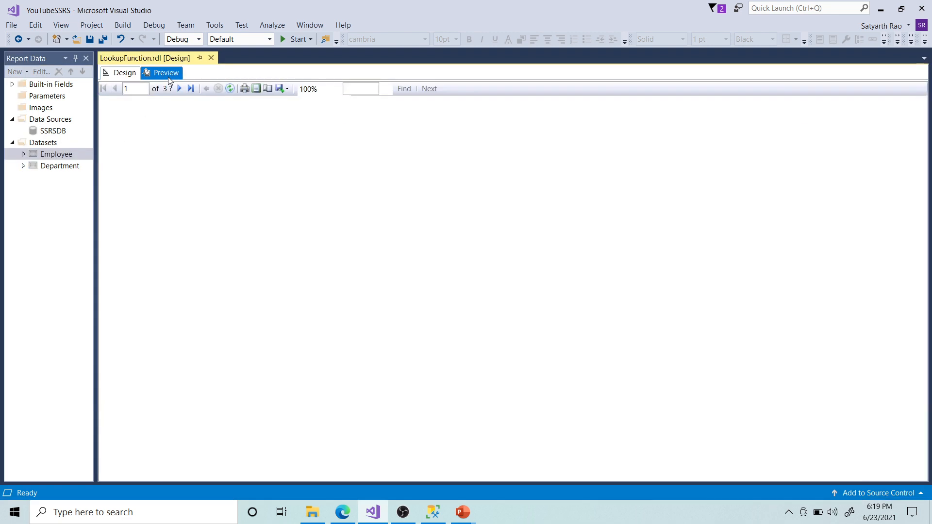
left_click(121, 72)
left_click_drag(152, 115, 876, 181)
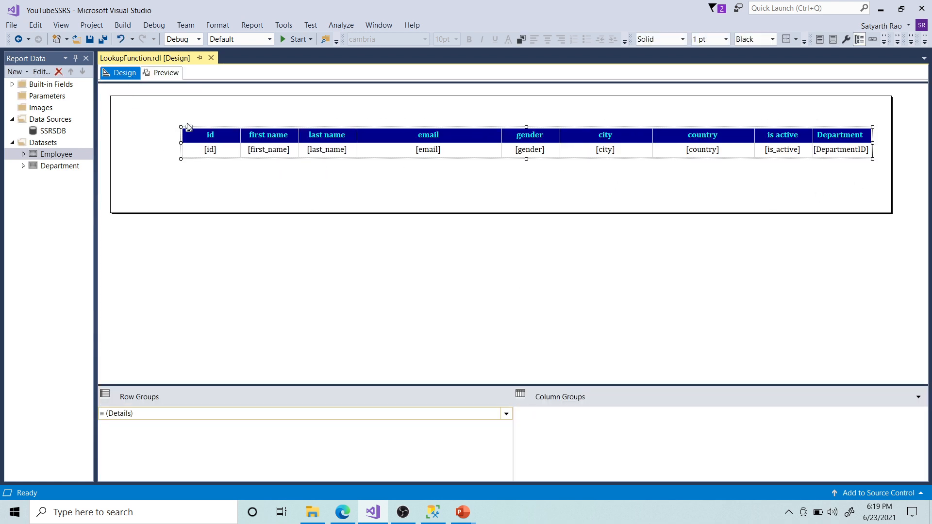
left_click_drag(189, 129, 145, 121)
left_click(164, 74)
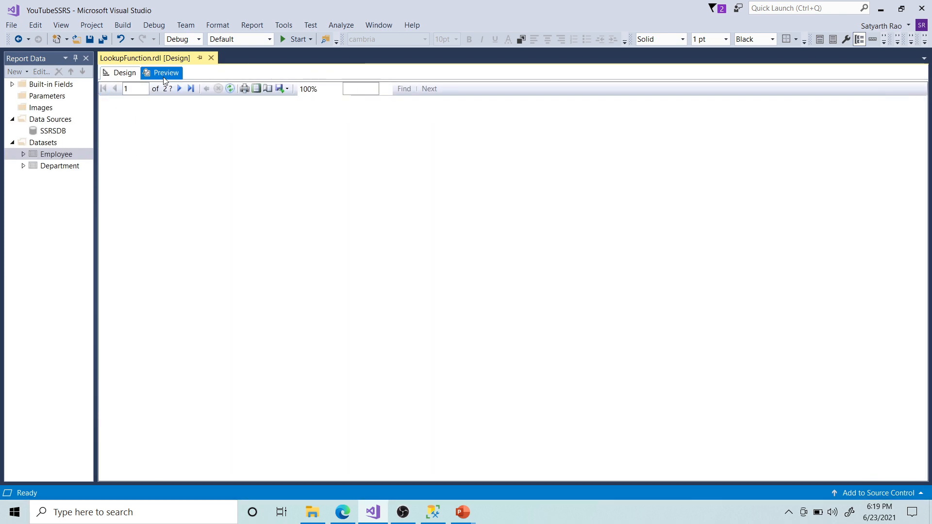
left_click(122, 75)
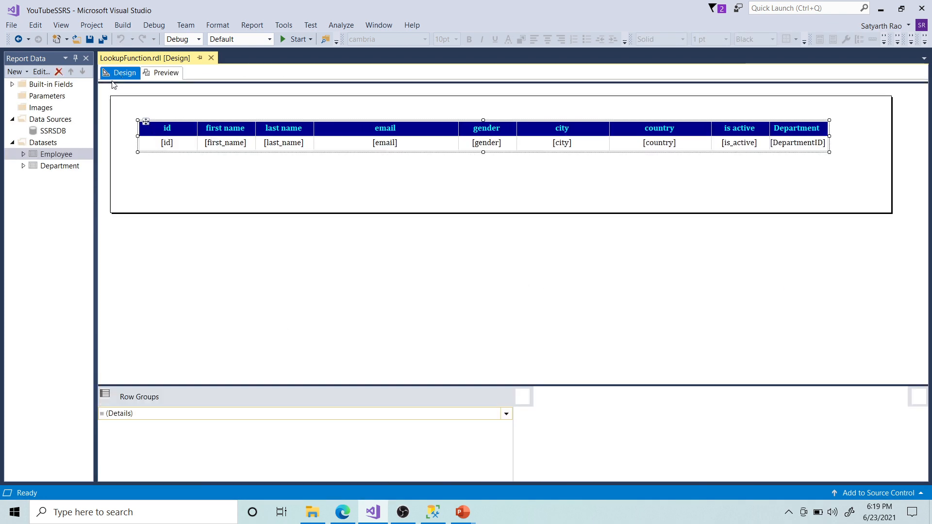
Open the expression of the DepartmentID detail cell and select the Lookup function among the miscellaneous common functions
left_click(788, 151)
right_click(789, 152)
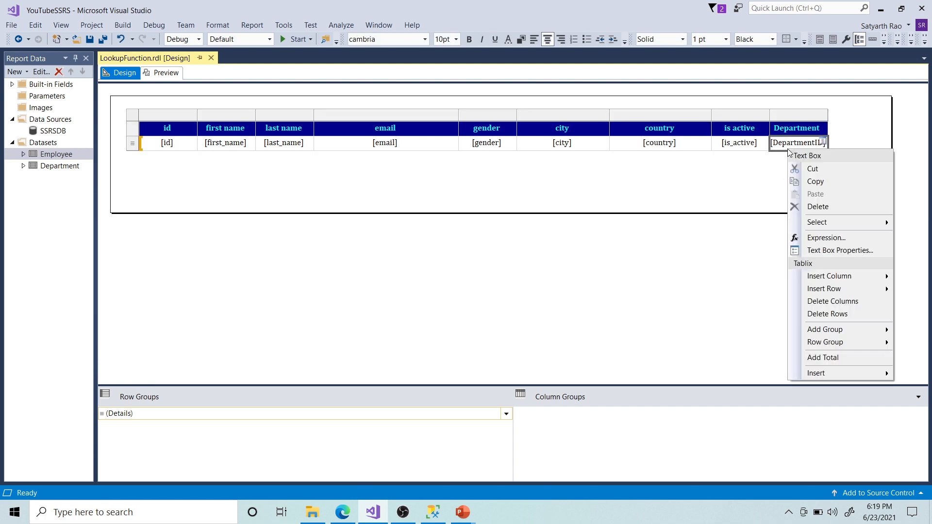
left_click(800, 238)
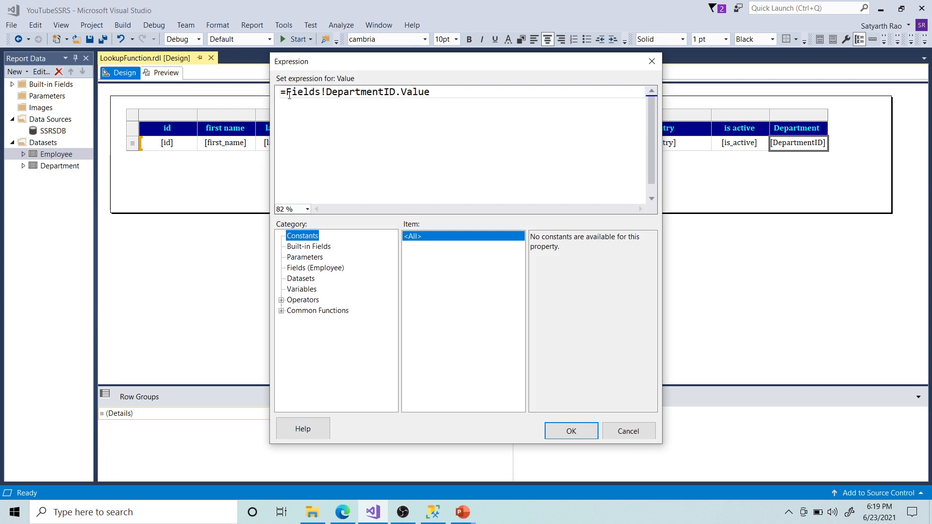
left_click(281, 311)
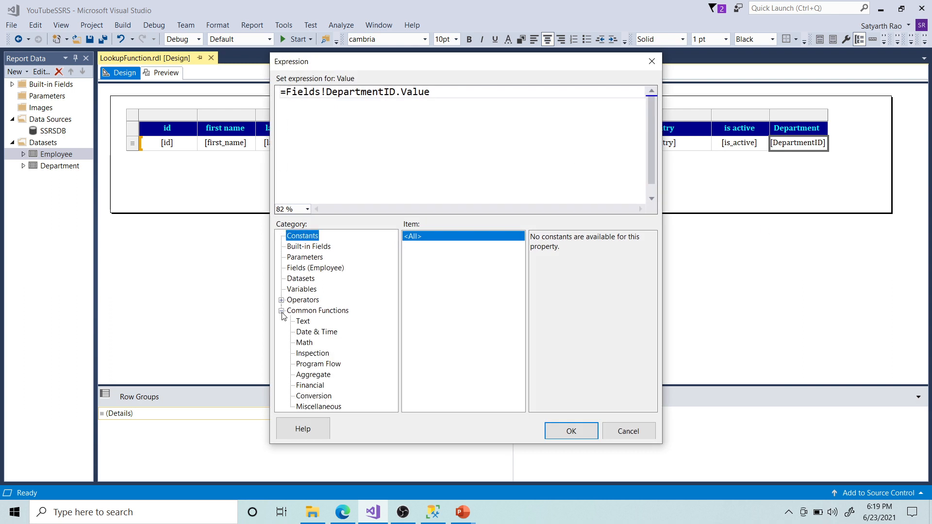
left_click(319, 407)
left_click(415, 257)
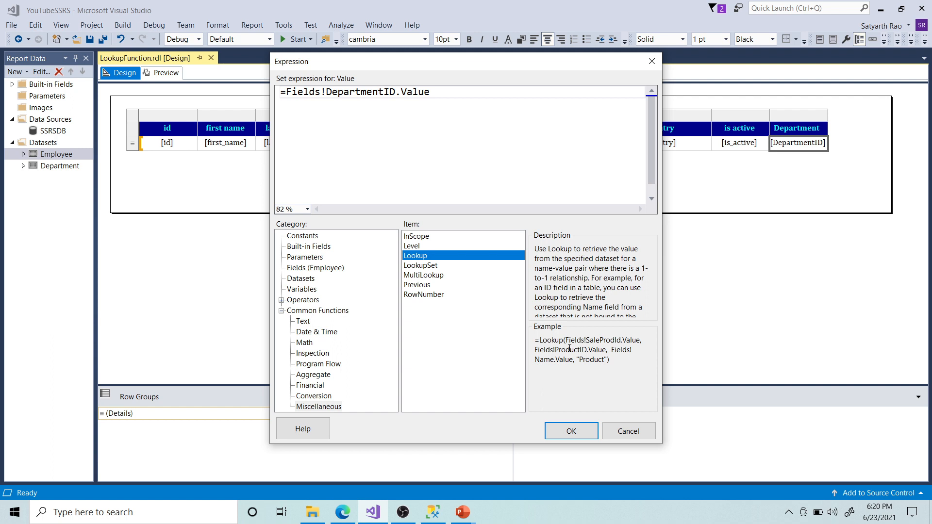
Examine the Lookup example's source field, matching field, result field and dataset name arguments
left_click_drag(566, 341, 640, 339)
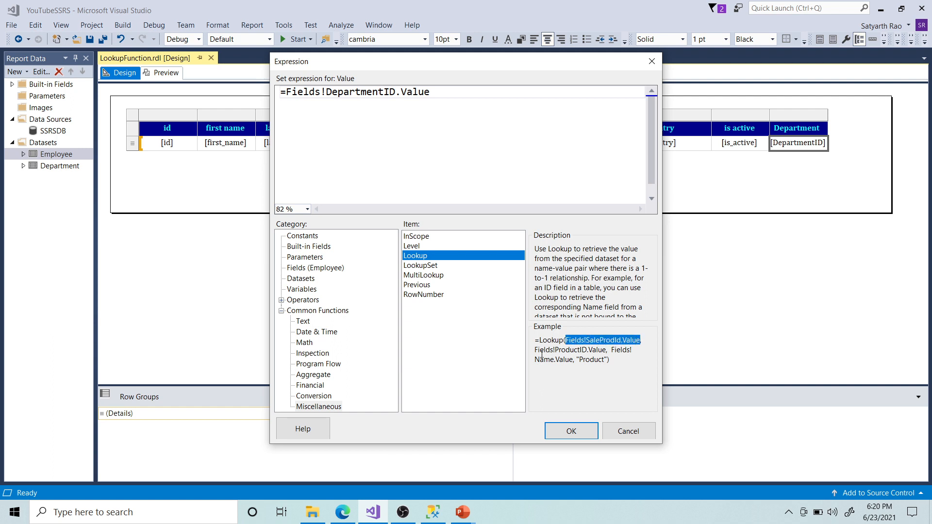
left_click_drag(536, 351, 637, 340)
left_click_drag(536, 351, 608, 362)
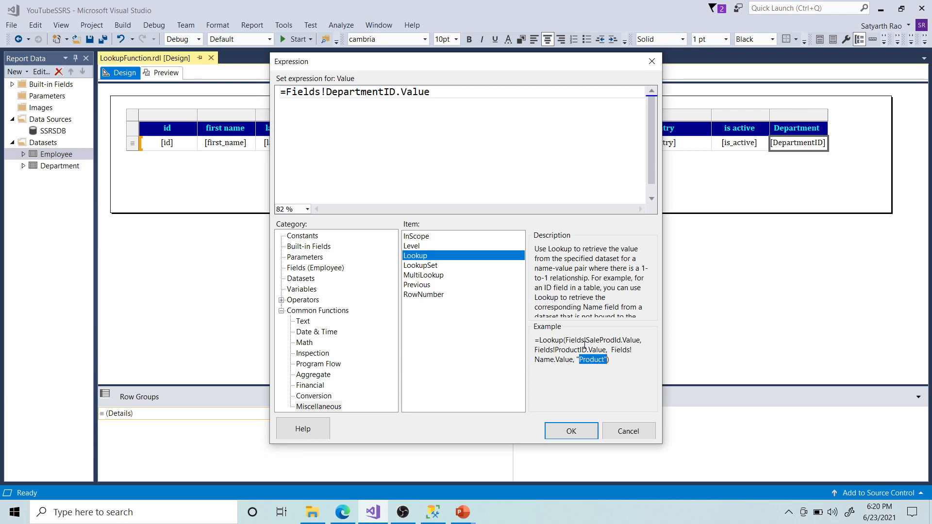
left_click_drag(565, 341, 637, 344)
left_click_drag(535, 351, 604, 356)
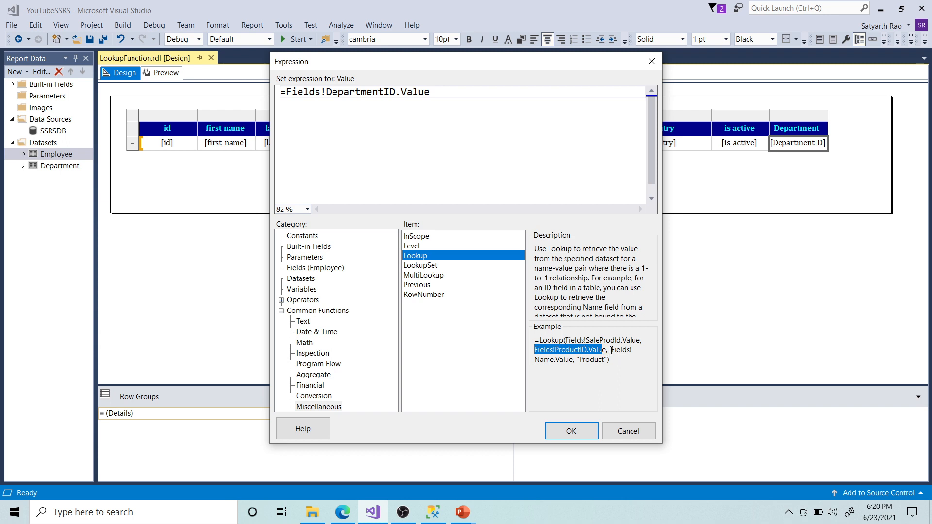
left_click_drag(611, 350, 575, 364)
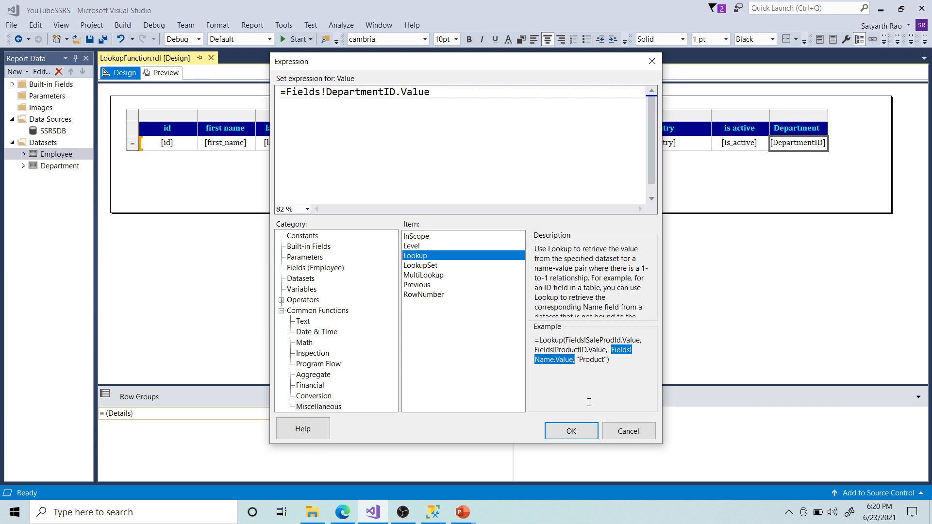
Wrap the existing Fields!DepartmentID.Value in a Lookup function as its first argument, followed by a comma
left_click(287, 93)
double_click(407, 257)
type("(")
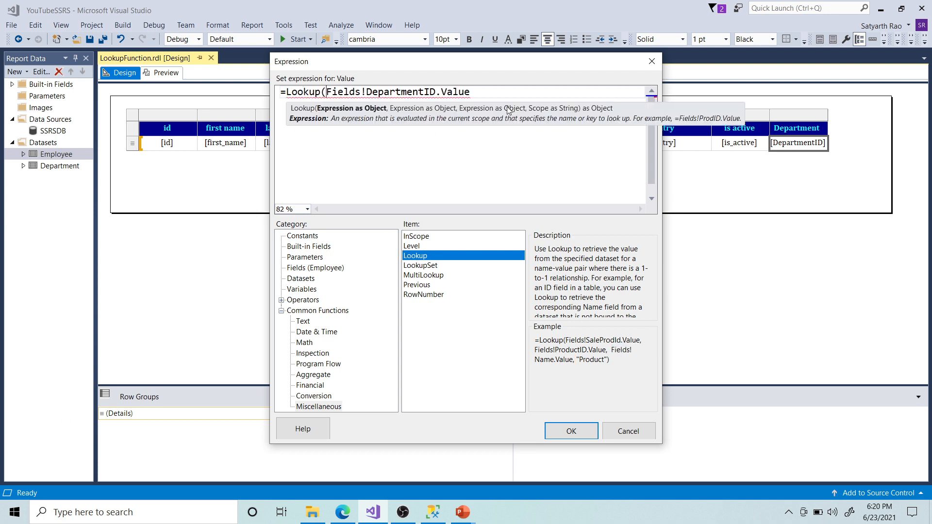
left_click(472, 94)
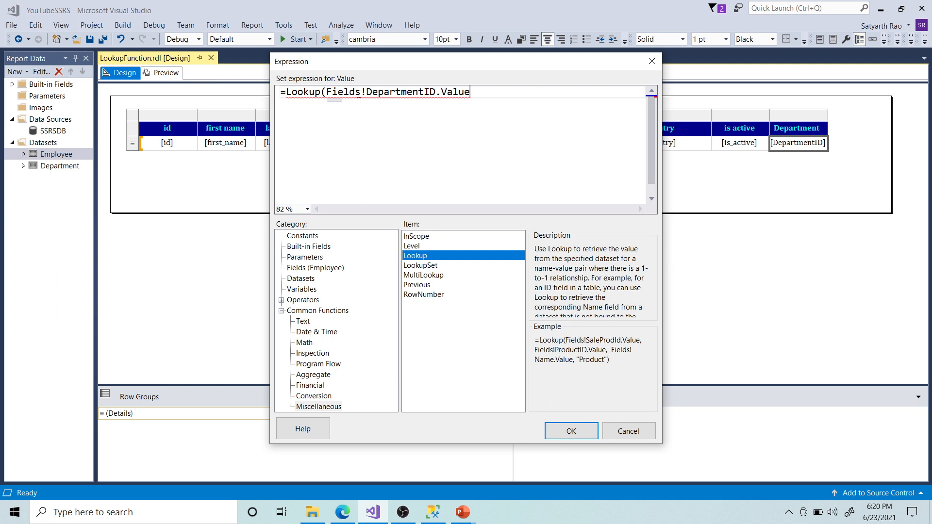
left_click(282, 310)
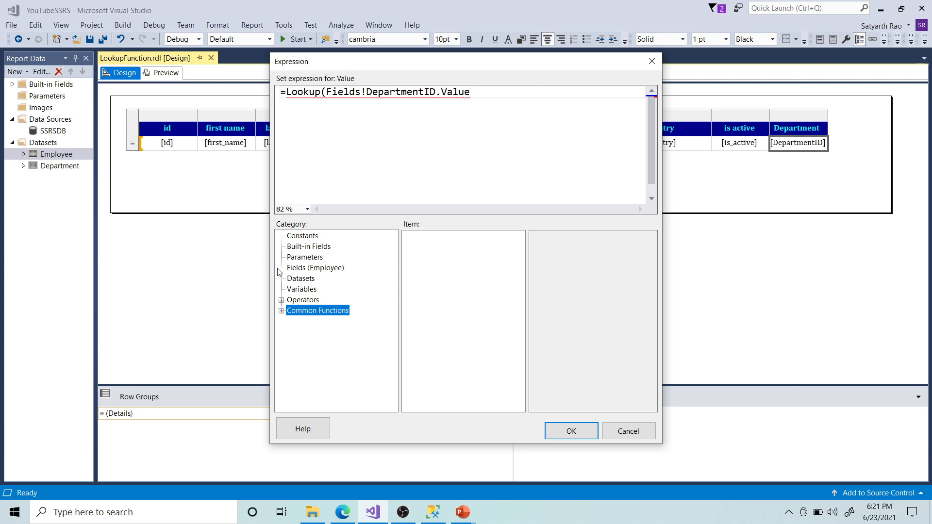
left_click(303, 268)
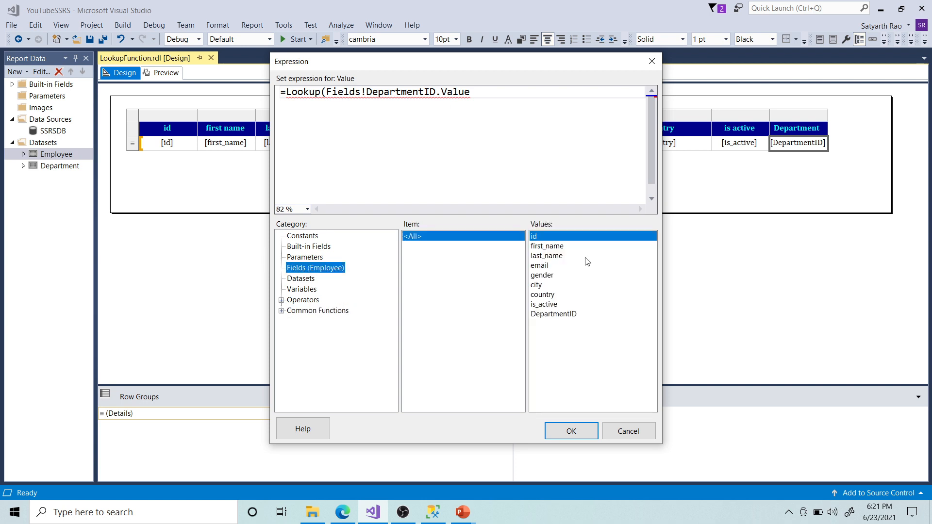
left_click(470, 93)
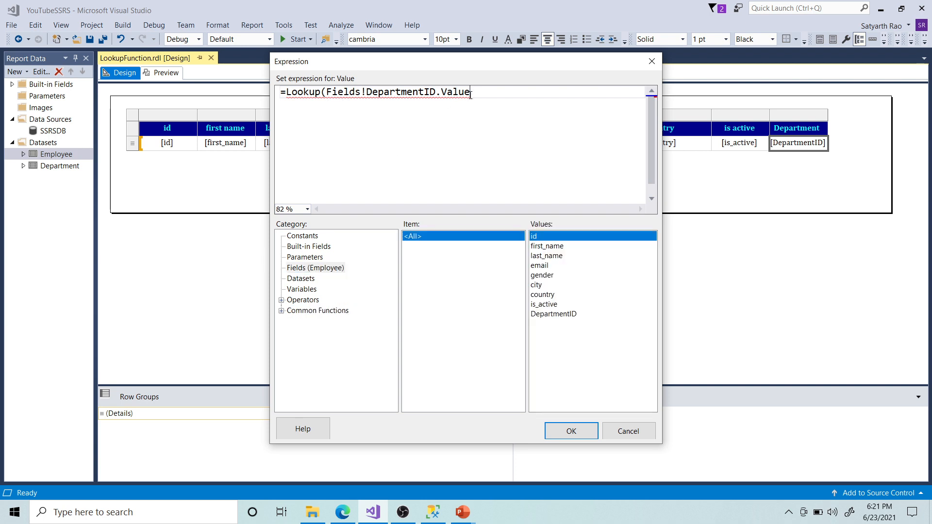
type(",")
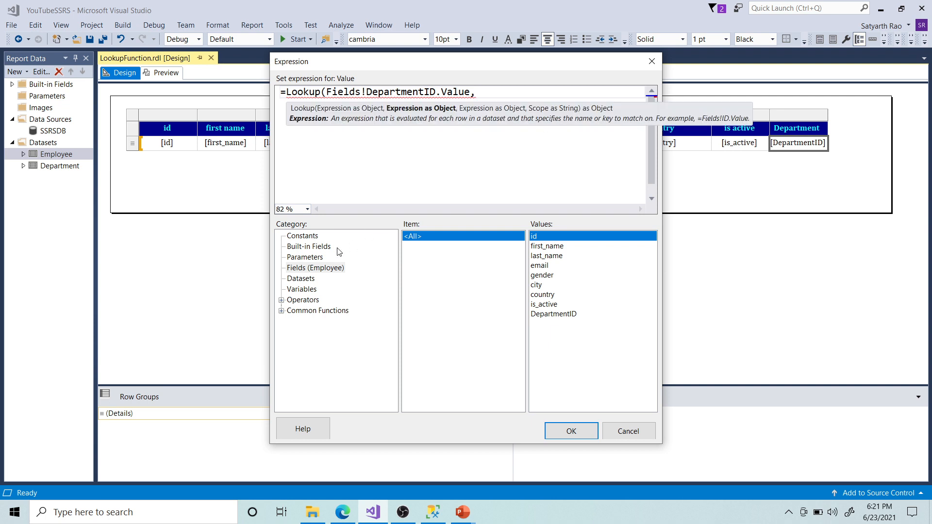
Insert DepartmentID from the Department dataset as the second Lookup argument and strip its Sum aggregate
left_click(301, 278)
left_click(437, 246)
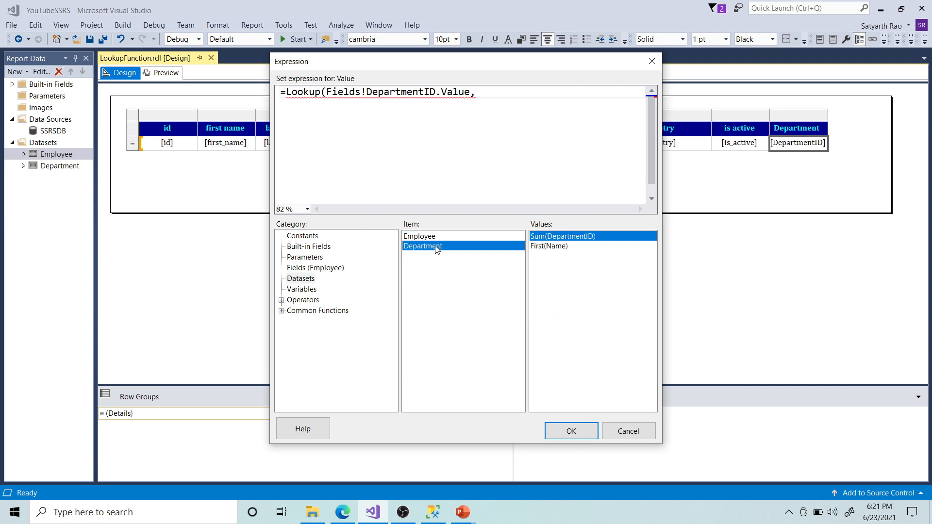
double_click(560, 240)
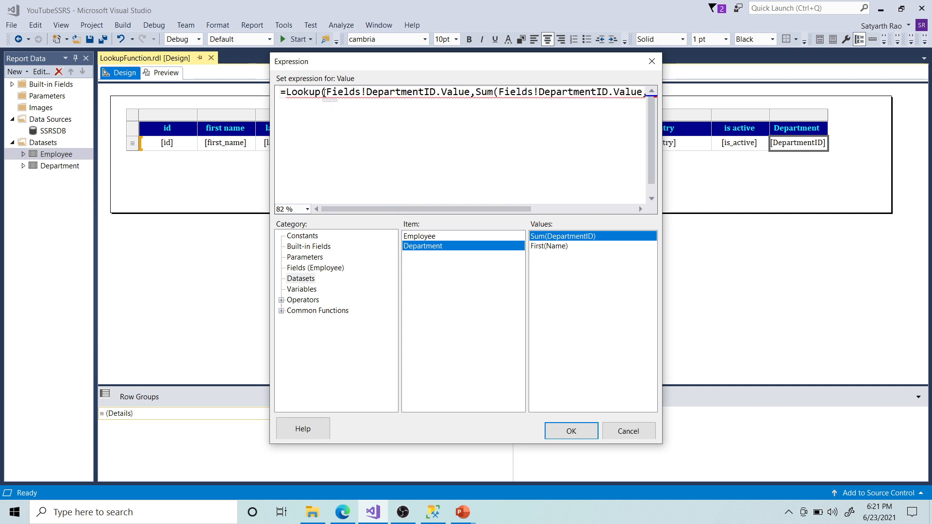
left_click_drag(327, 91, 624, 101)
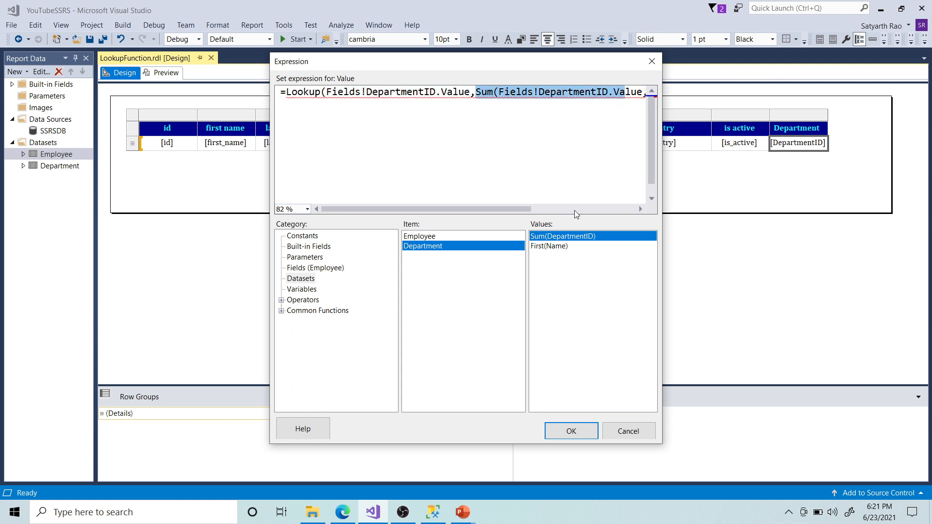
left_click(499, 98)
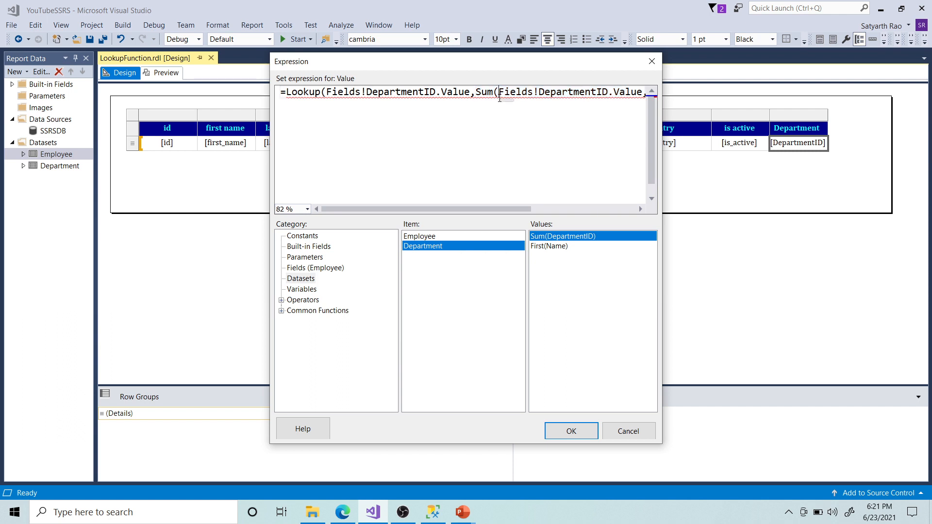
key("BackSpace")
key("BackSpace")
key("BackSpace")
key("BackSpace")
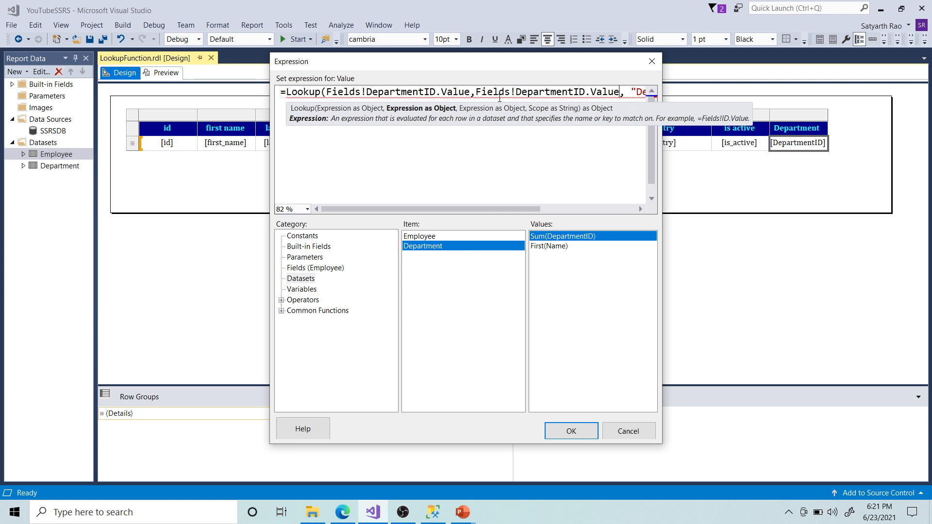
Remove the "Department" scope after the second Fields!DepartmentID.Value, keeping the comma and the closing parenthesis
key("shift+Right")
key("shift+Right")
key("shift+Right")
key("shift+Right")
key("shift+Right")
key("shift+Right")
key("shift+Right")
key("shift+Right")
key("shift+Right")
key("shift+Right")
key("shift+Right")
key("shift+Right")
key("shift+Right")
key("shift+Right")
key("shift+Left")
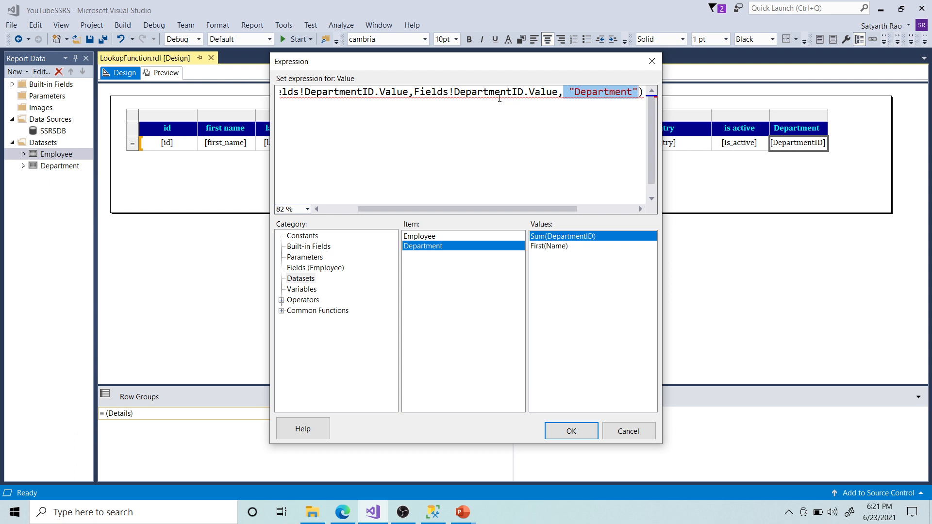
key("Delete")
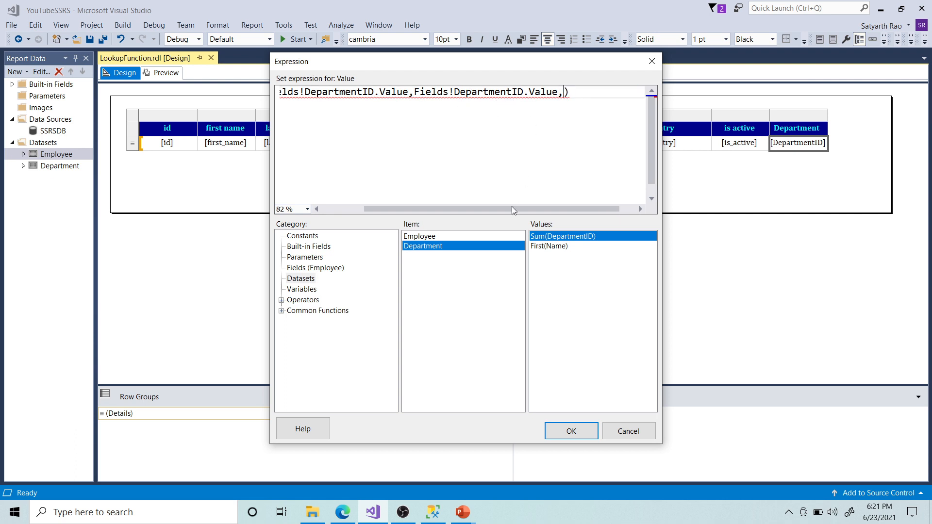
Insert Name from the Department dataset as the third Lookup argument and strip its First aggregate
double_click(542, 247)
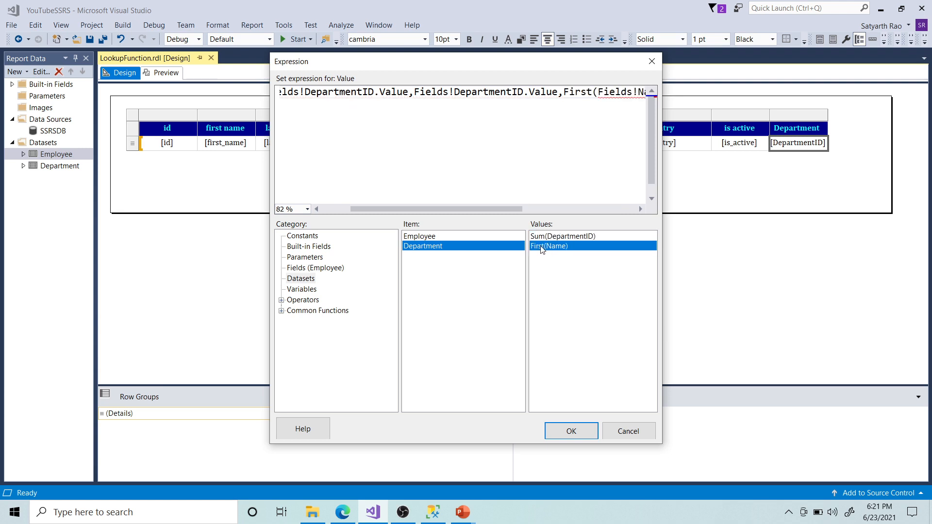
left_click_drag(452, 208, 540, 217)
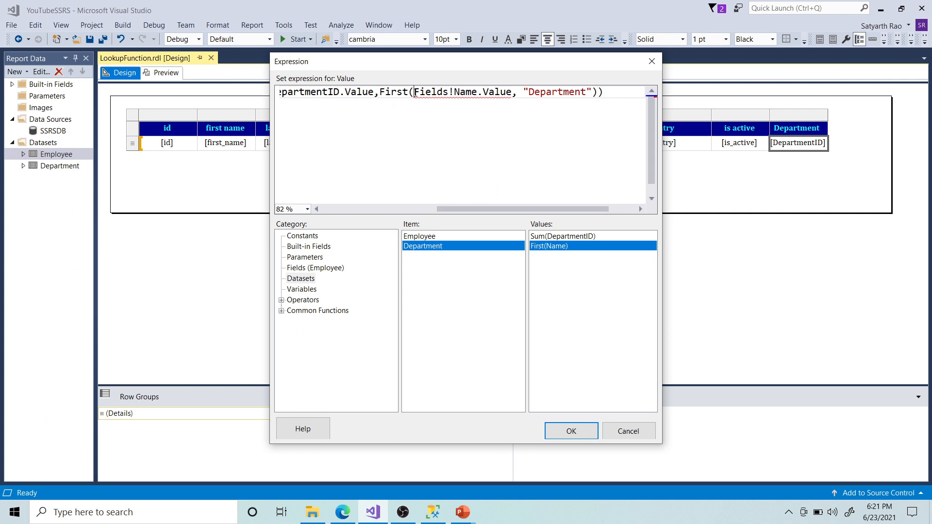
key("shift+Left")
key("shift+Left")
key("shift+Left")
key("shift+Left")
key("shift+Left")
key("shift+Left")
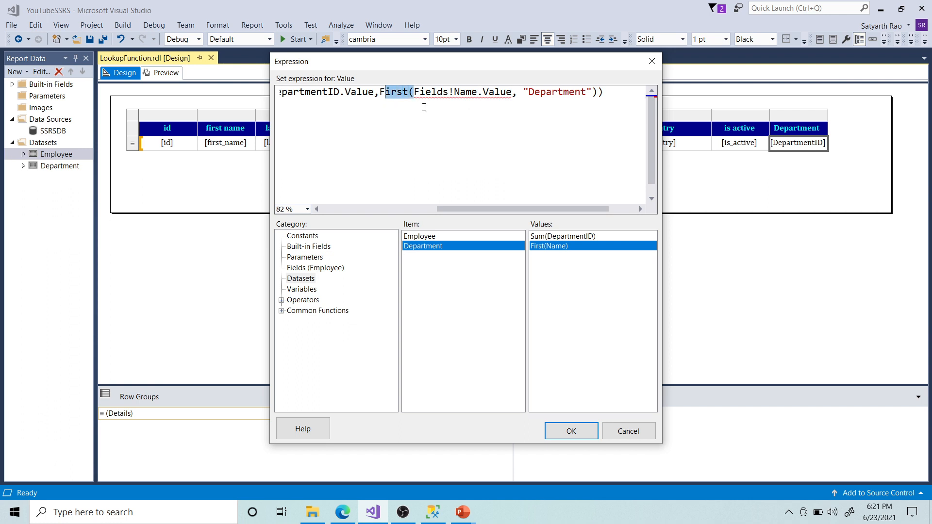
key("Delete")
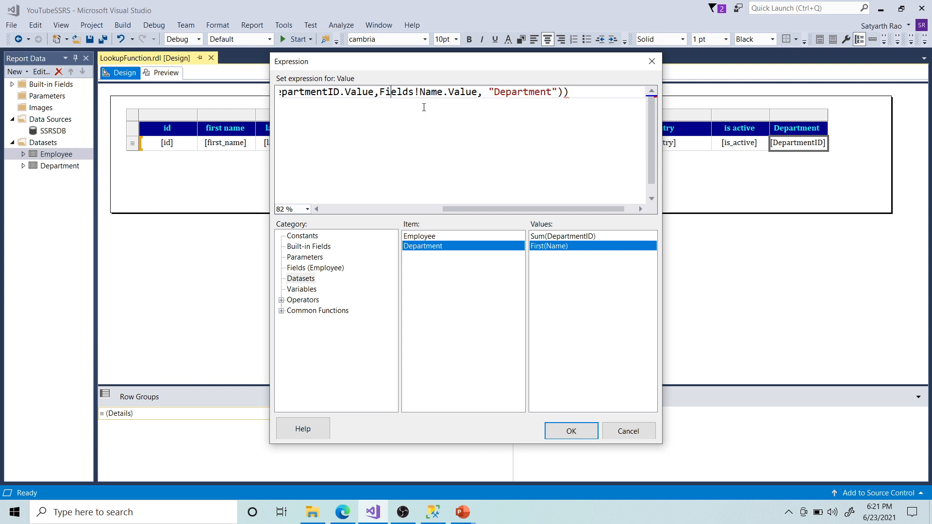
Keep "Department" as the final Lookup argument and delete the surplus closing parenthesis at the expression's end
key("shift+Right")
key("shift+Right")
key("shift+Right")
key("shift+Right")
key("shift+Right")
key("shift+Right")
key("shift+Right")
key("shift+Right")
key("shift+Right")
key("shift+Right")
key("shift+Right")
key("shift+Right")
key("shift+Right")
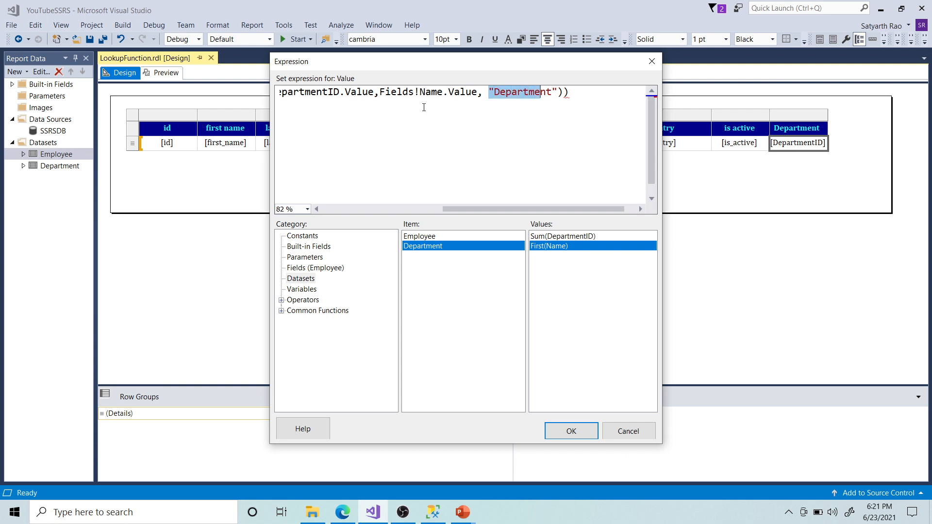
key("Right")
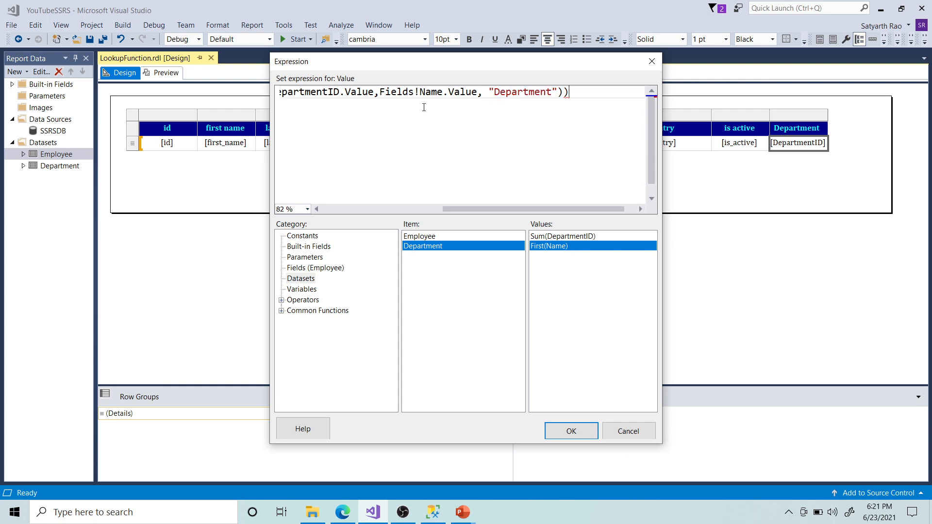
key("Delete")
Review the Lookup expression's four arguments and apply it to the Department column's detail cell
left_click_drag(476, 211, 334, 190)
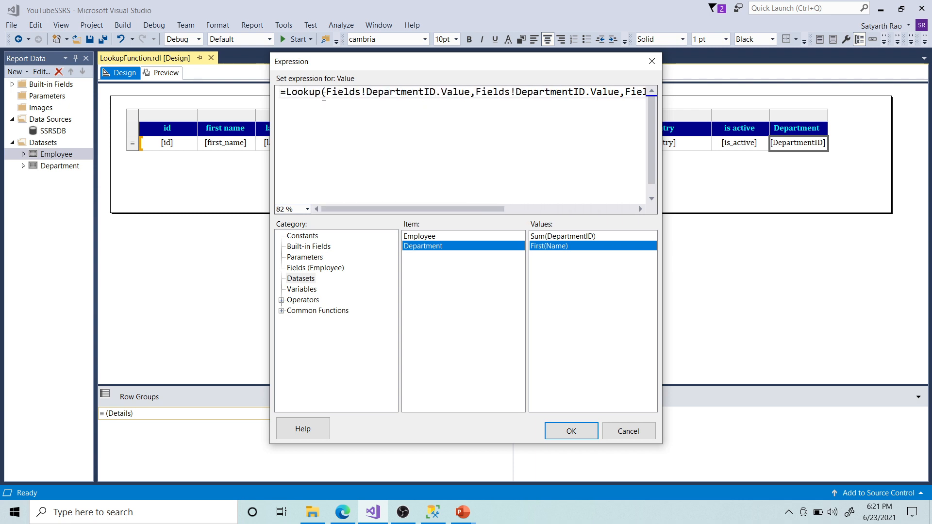
left_click_drag(327, 92, 620, 95)
left_click(477, 94)
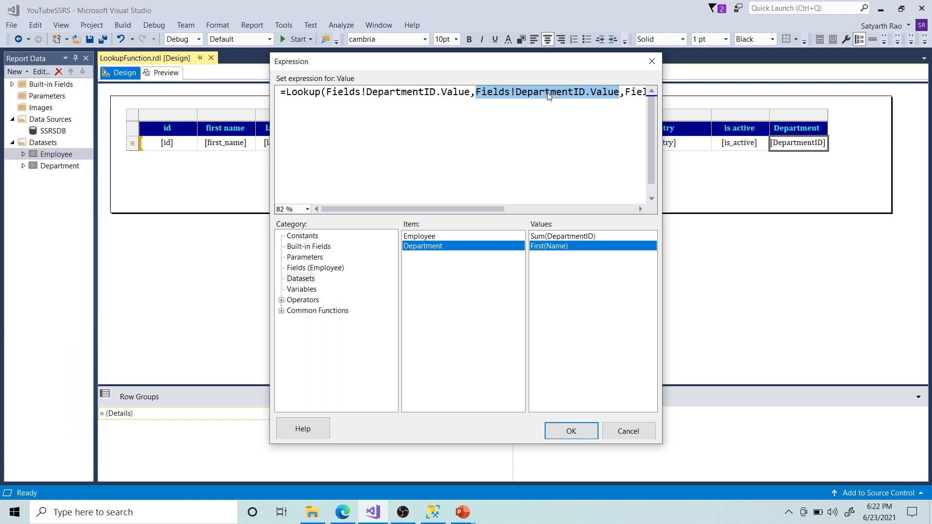
left_click_drag(459, 208, 567, 209)
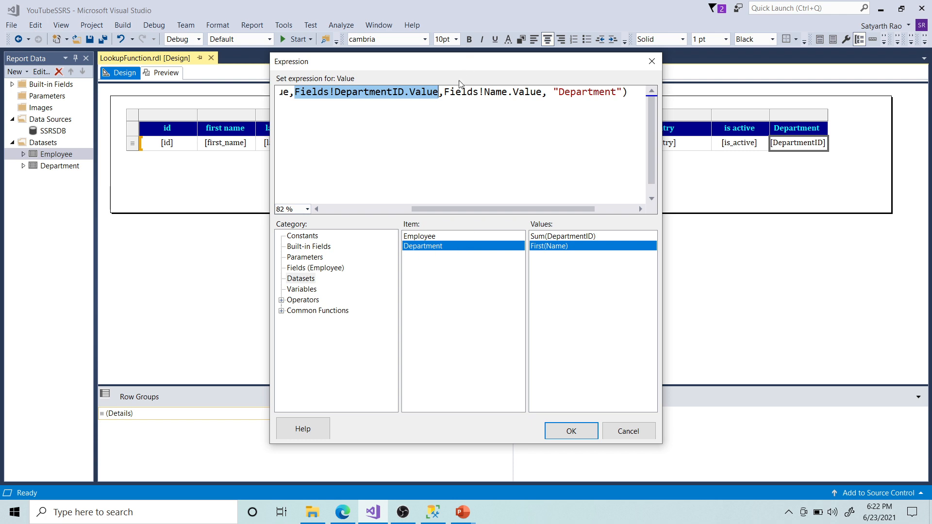
left_click_drag(444, 92, 623, 89)
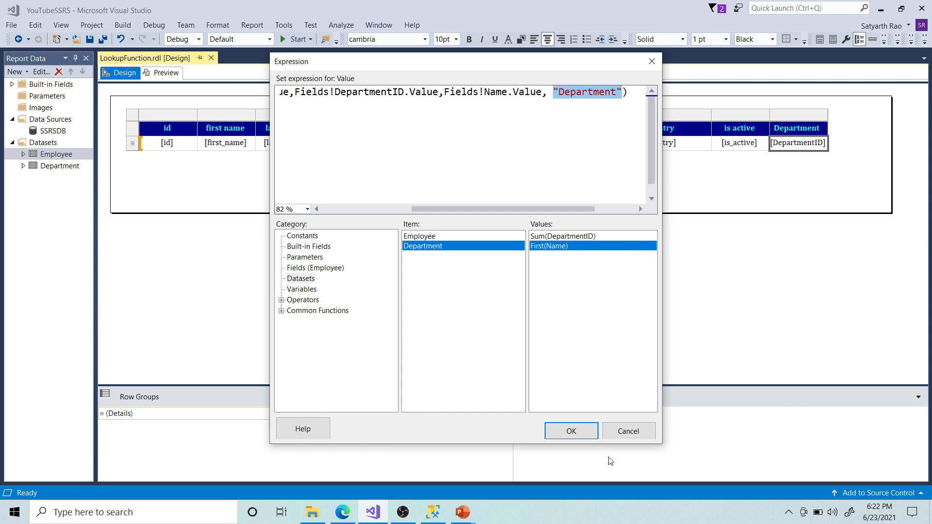
left_click(571, 431)
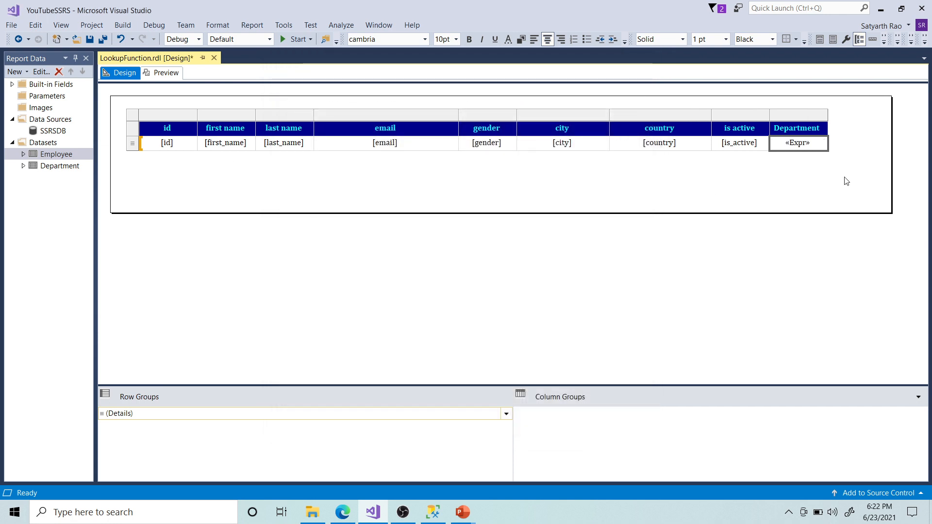
Preview the report and check the department names in the Department column
left_click(167, 72)
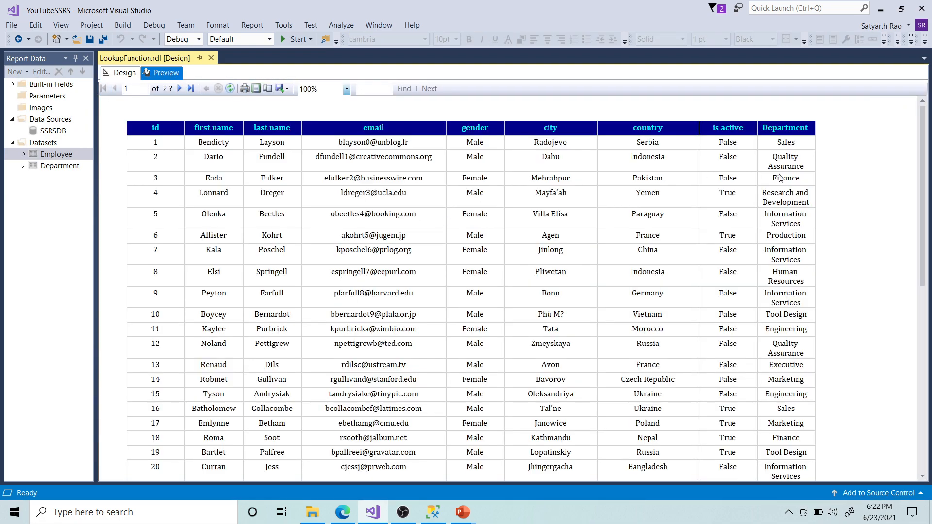
scroll(794, 286, "down", 5)
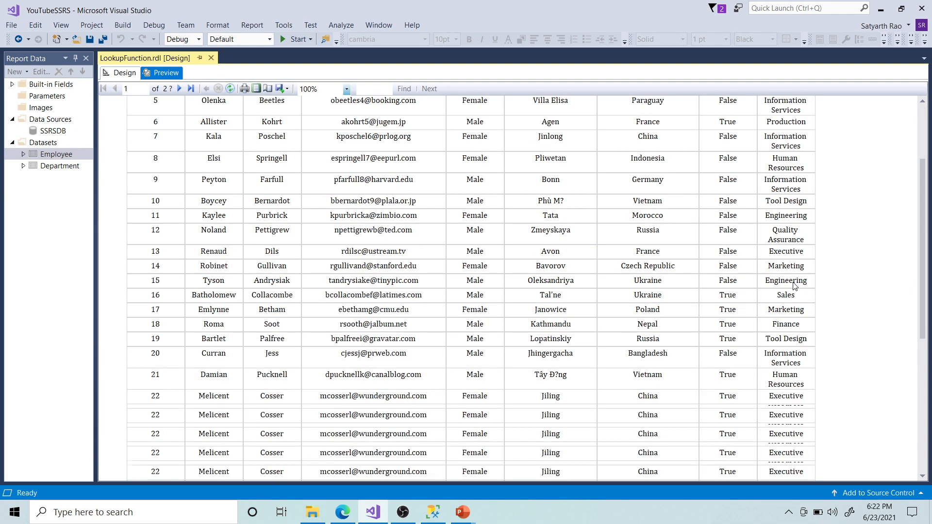
scroll(794, 287, "up", 5)
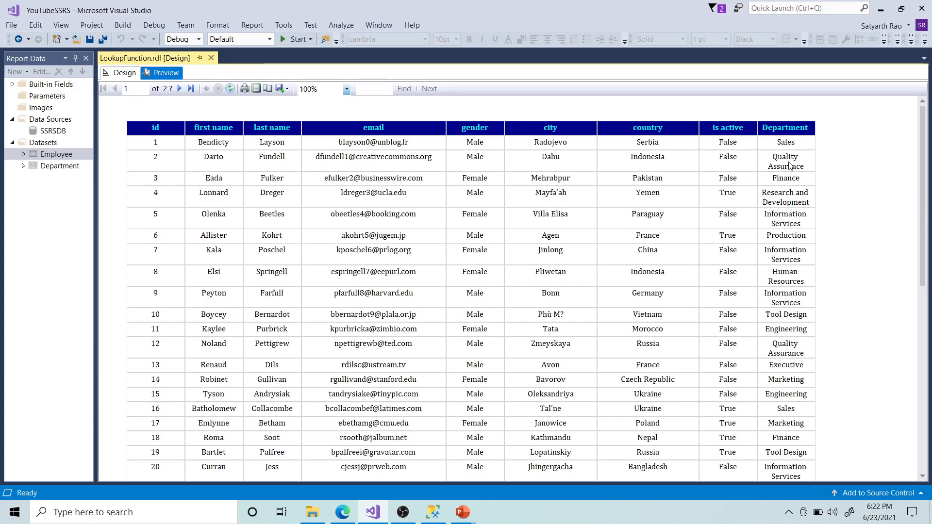
scroll(766, 282, "down", 3)
scroll(765, 282, "up", 4)
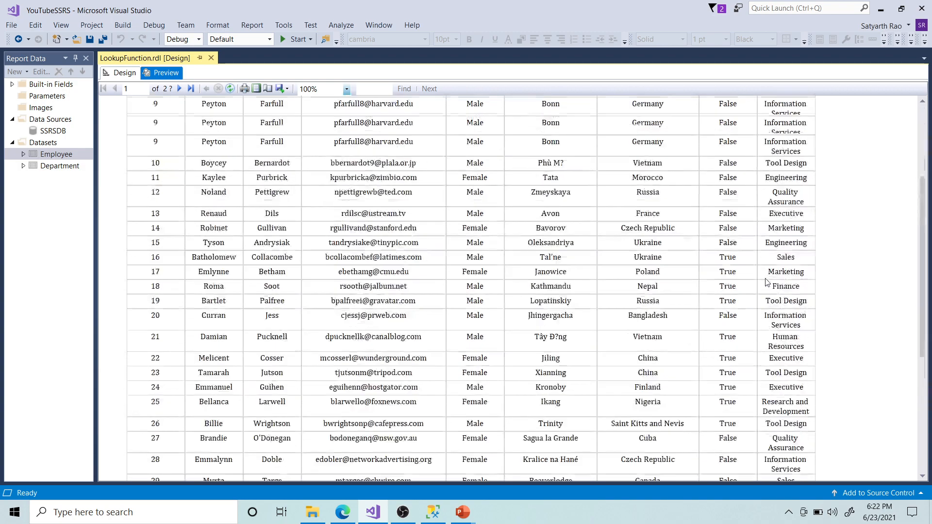
Reopen the Department detail cell's expression in an enlarged window and examine each Lookup argument, leaving the expression as it is
left_click(125, 74)
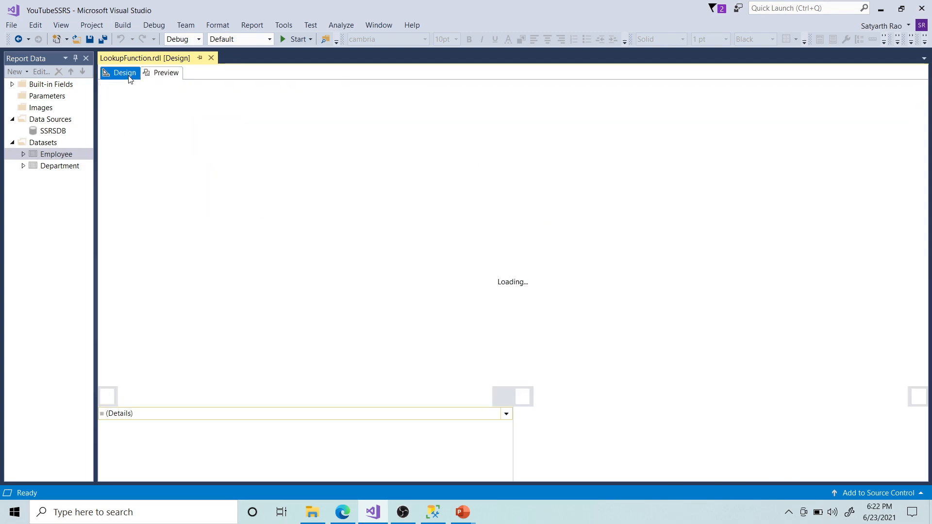
left_click(776, 146)
right_click(775, 150)
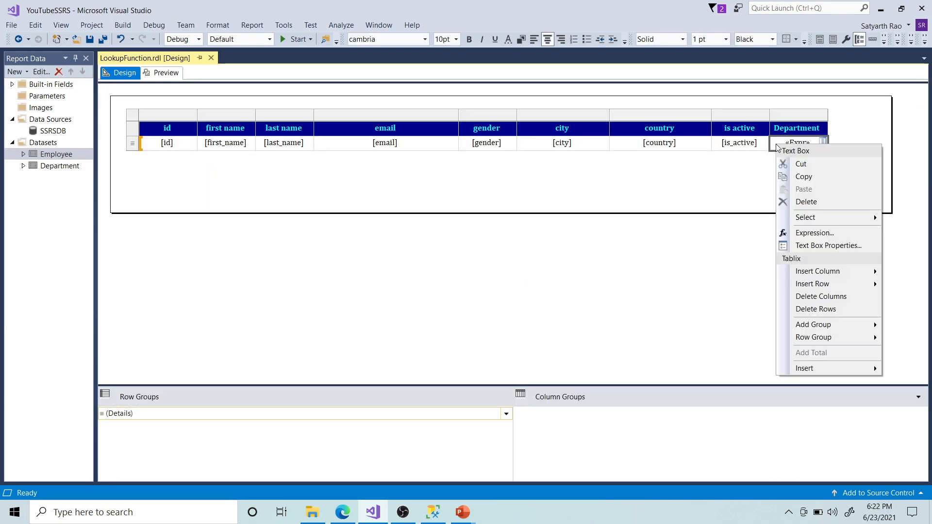
left_click(806, 231)
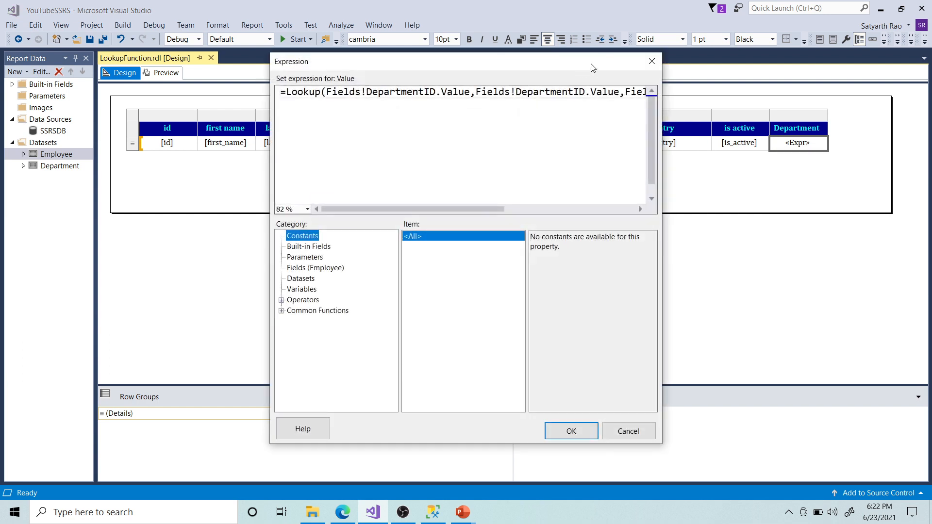
left_click_drag(661, 443, 879, 475)
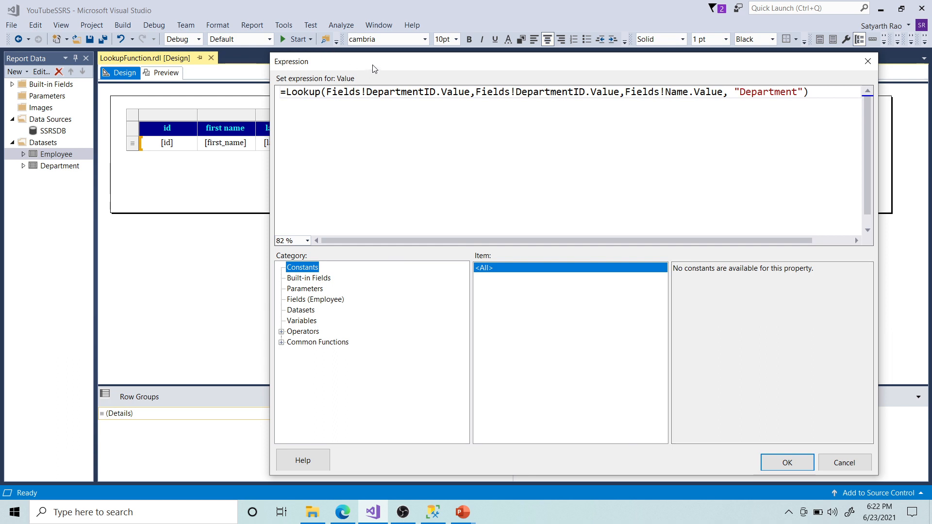
left_click_drag(373, 68, 244, 49)
left_click_drag(196, 74, 340, 73)
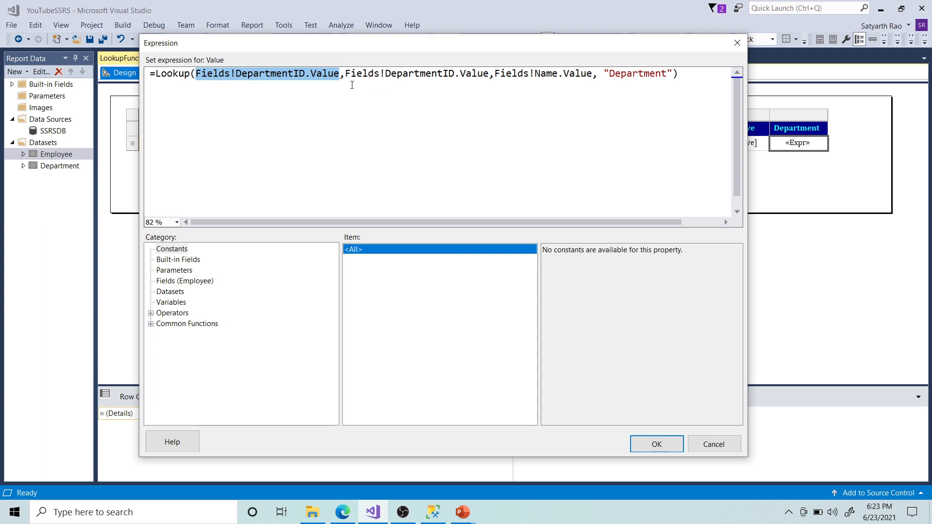
left_click_drag(345, 74, 487, 69)
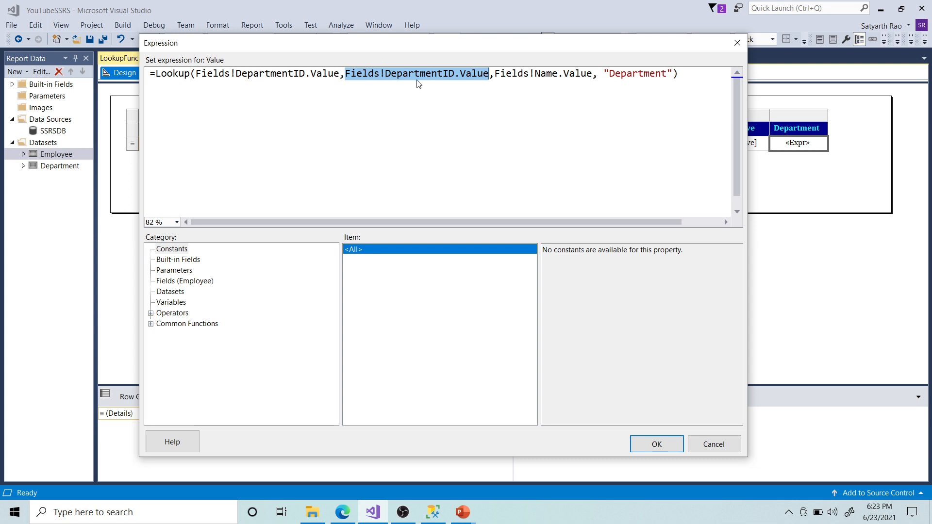
left_click_drag(495, 74, 673, 74)
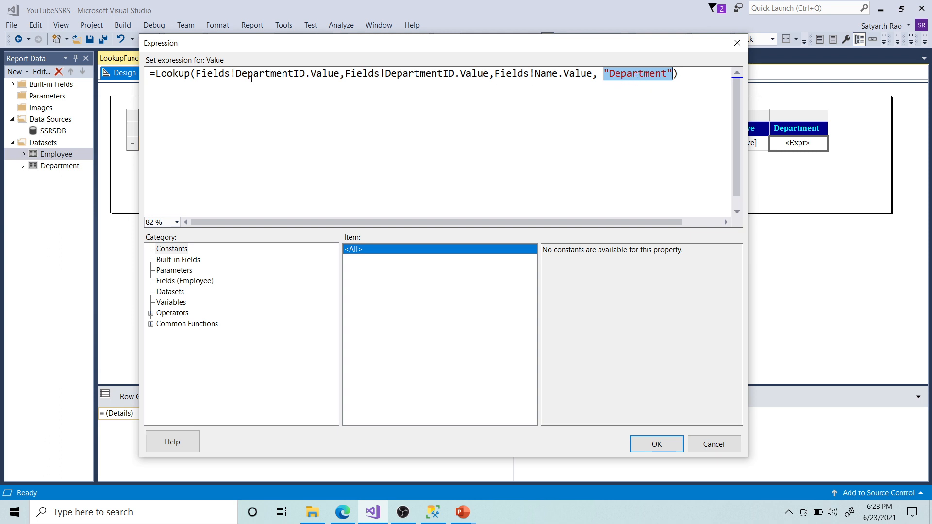
left_click_drag(197, 73, 665, 81)
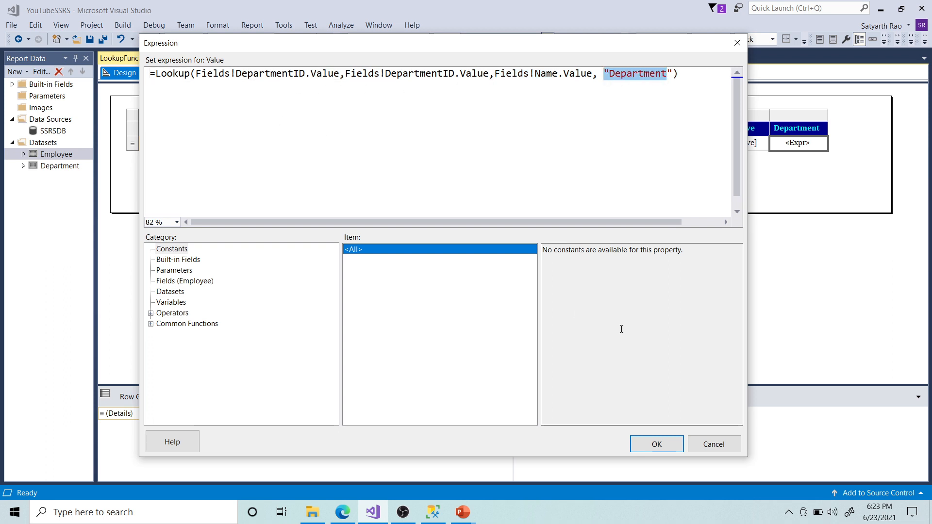
left_click(656, 444)
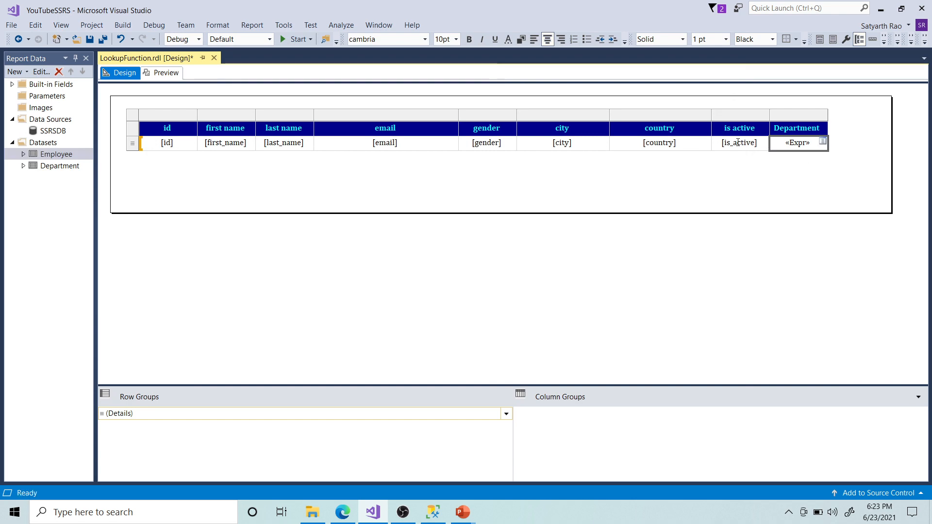
Preview the report again and look through the employee rows with their departments
left_click(174, 74)
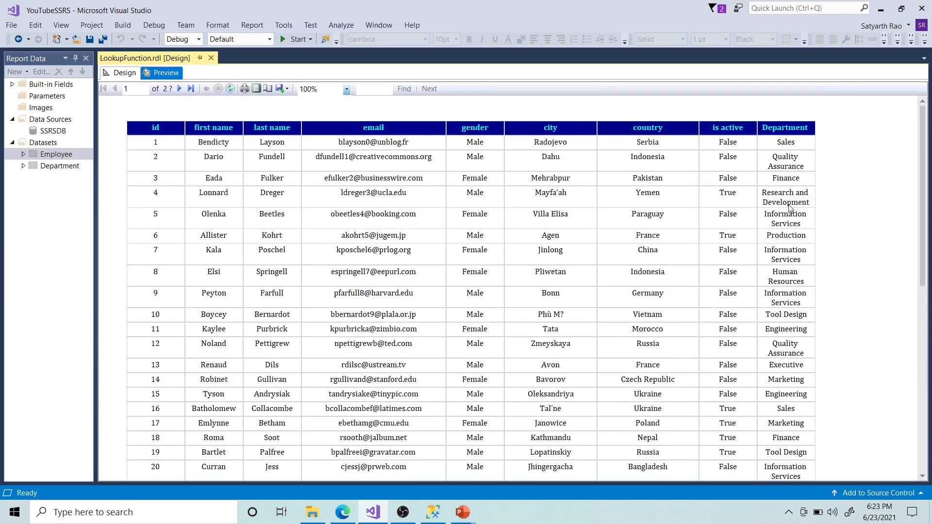
scroll(788, 208, "down", 3)
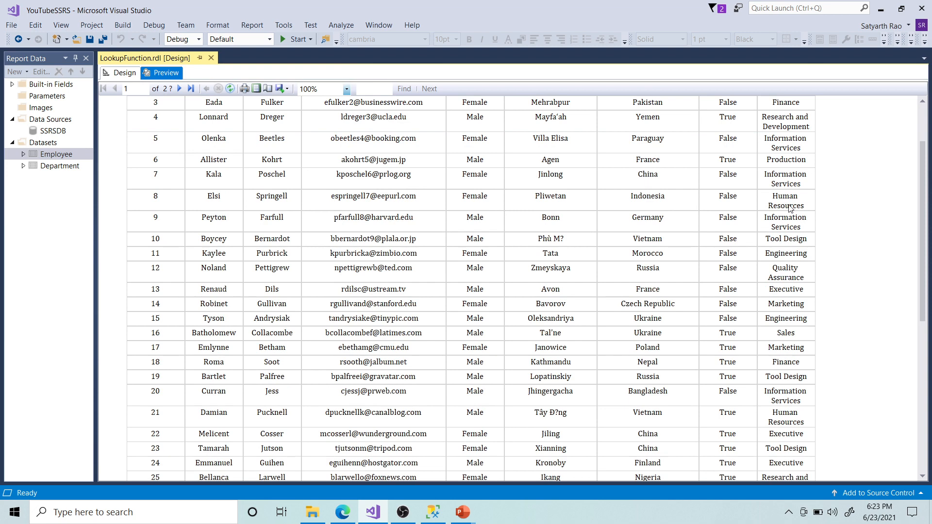
scroll(789, 208, "up", 3)
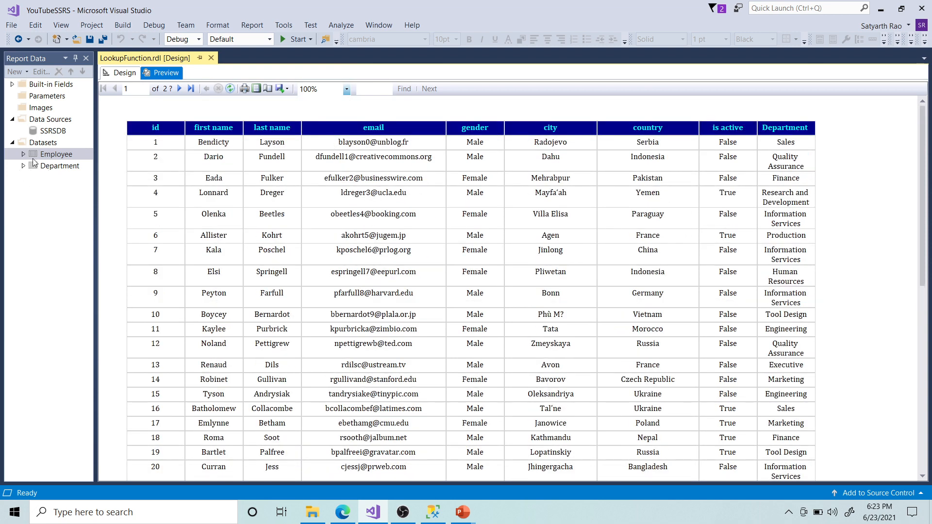